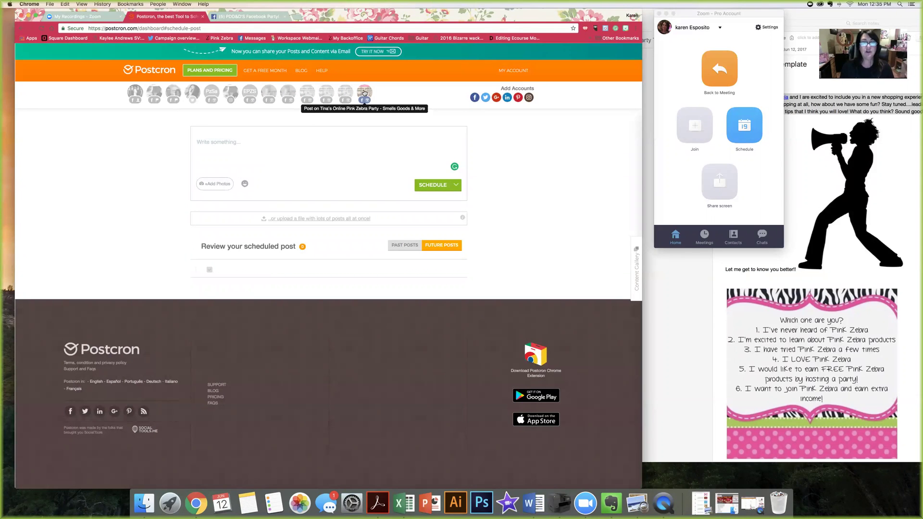
- Select the Online Pink Zebra Party - Smells Goods & More group as the posting account and view its scheduled posts
click(365, 93)
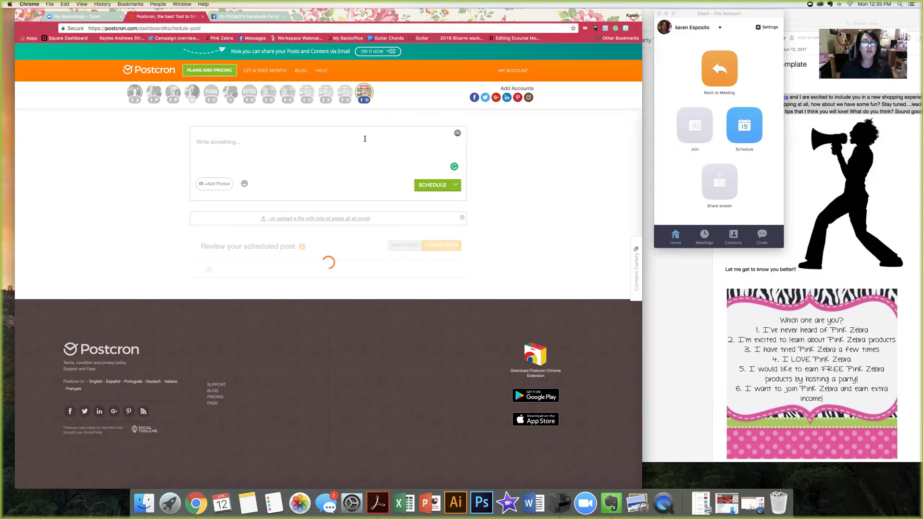
scroll(364, 141, down, 3)
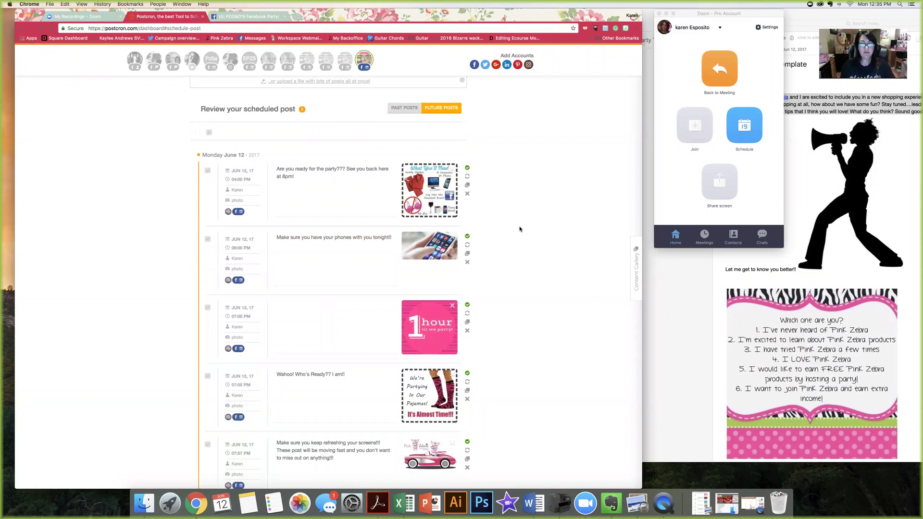
scroll(519, 231, up, 1)
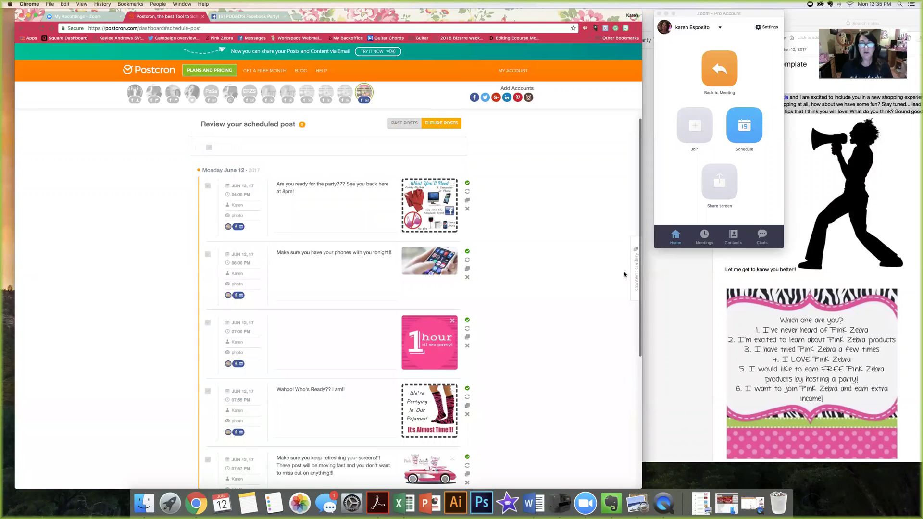
- Move the browser window aside and bring the Evernote party template window to the front beside it
drag(556, 16, 523, 16)
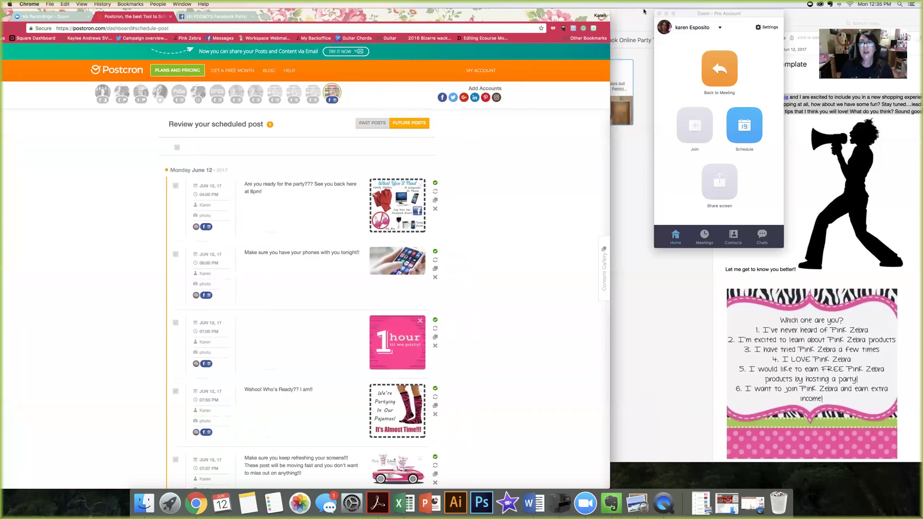
click(644, 17)
mouse_move(644, 18)
mouse_down()
mouse_move(605, 30)
mouse_move(651, 56)
mouse_move(644, 25)
mouse_up()
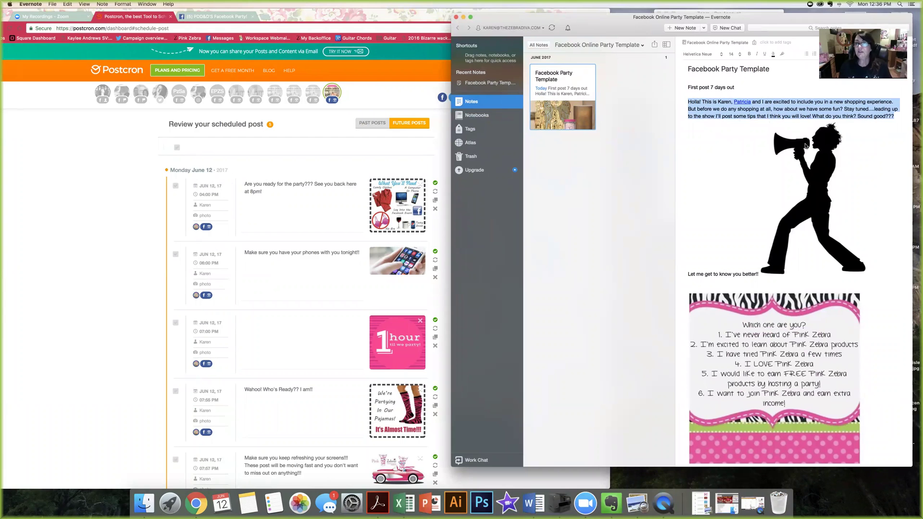
- Compare the posts in the Facebook Party Template note with the scheduled posts to find the first one not yet scheduled
click(860, 176)
click(690, 136)
scroll(691, 137, down, 1)
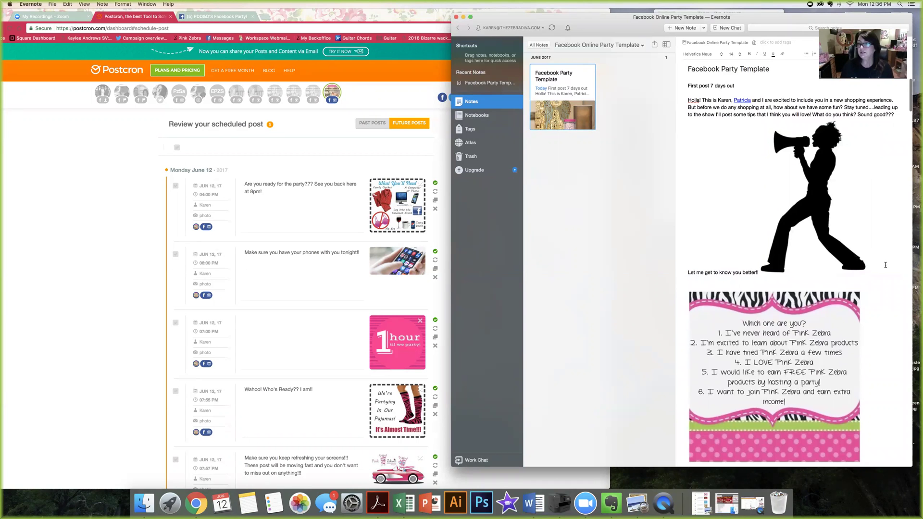
click(862, 278)
scroll(877, 269, down, 10)
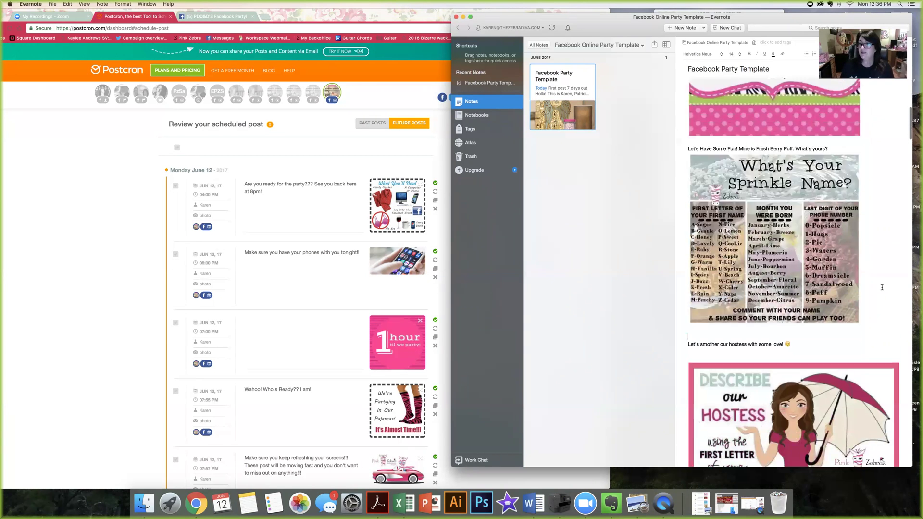
scroll(882, 286, down, 15)
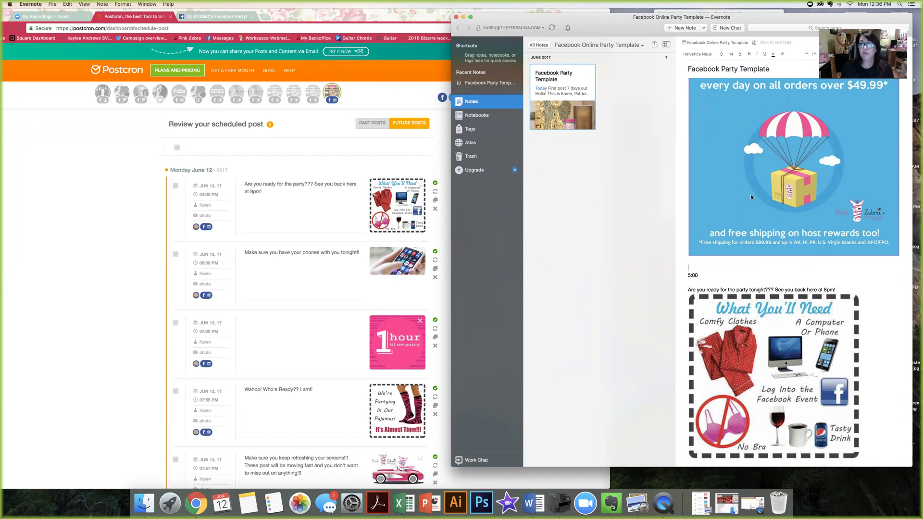
scroll(846, 289, down, 5)
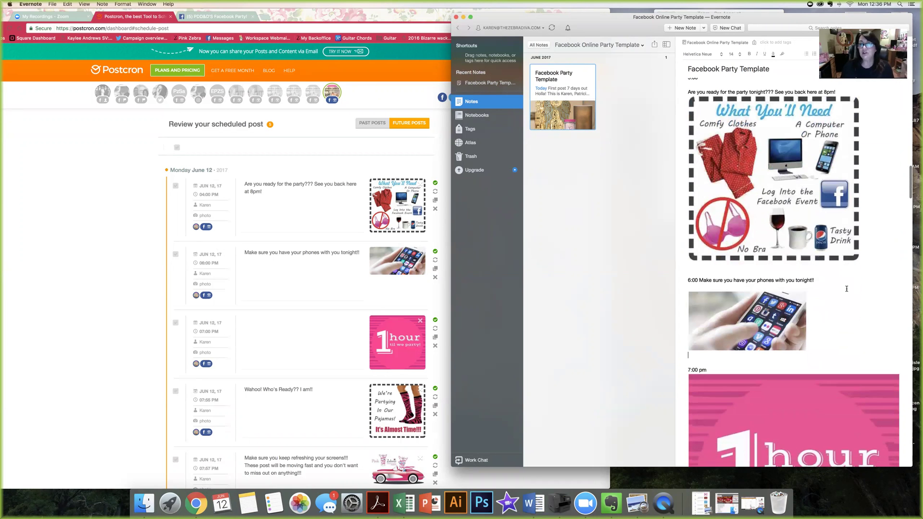
scroll(847, 289, down, 10)
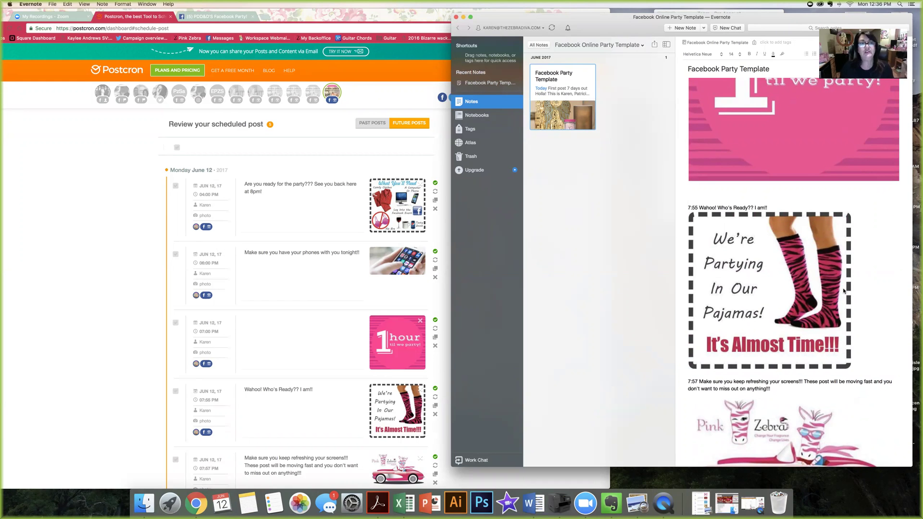
key(Down)
key(super+Right)
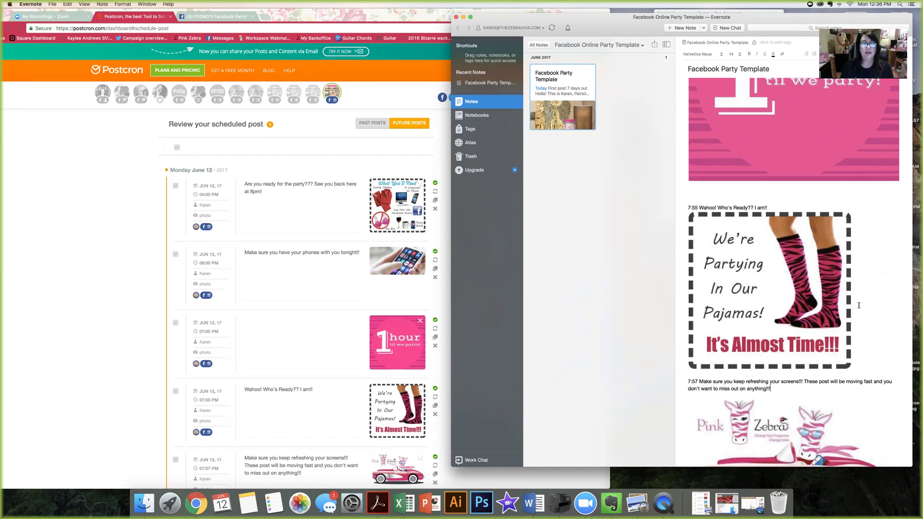
scroll(858, 305, down, 5)
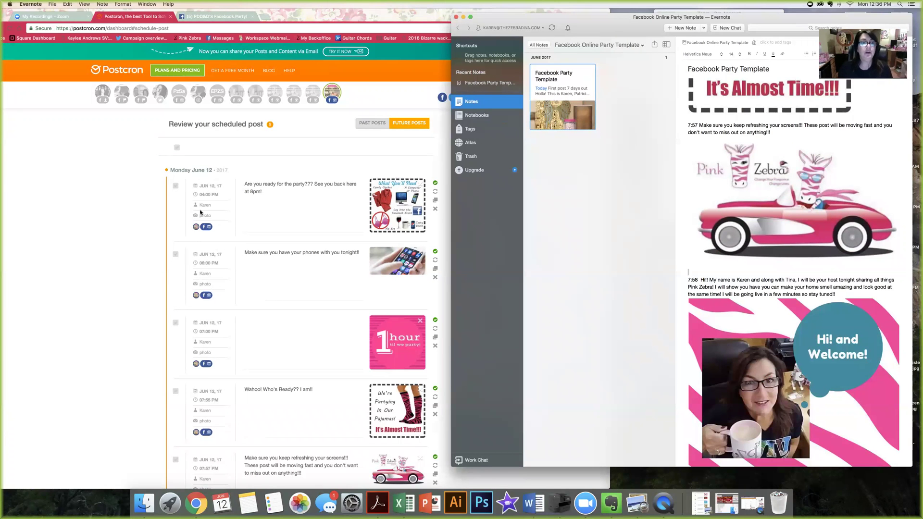
click(121, 229)
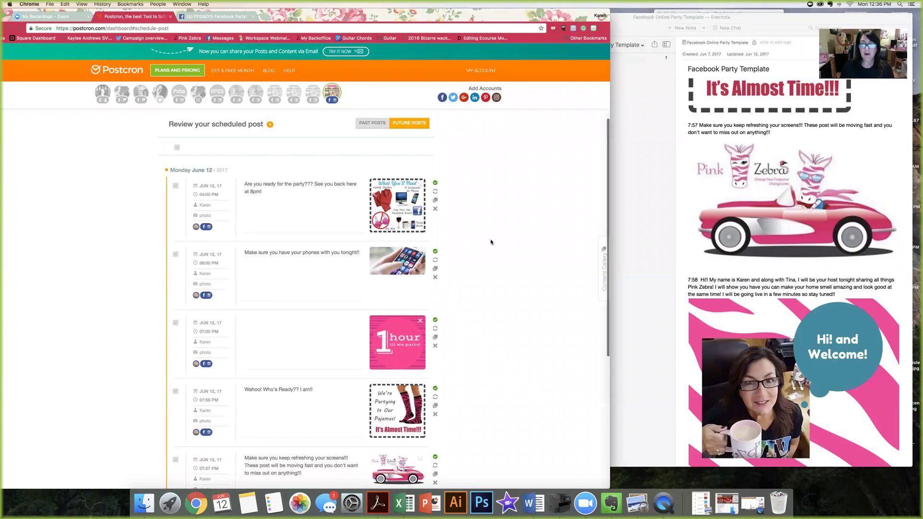
scroll(483, 244, down, 1)
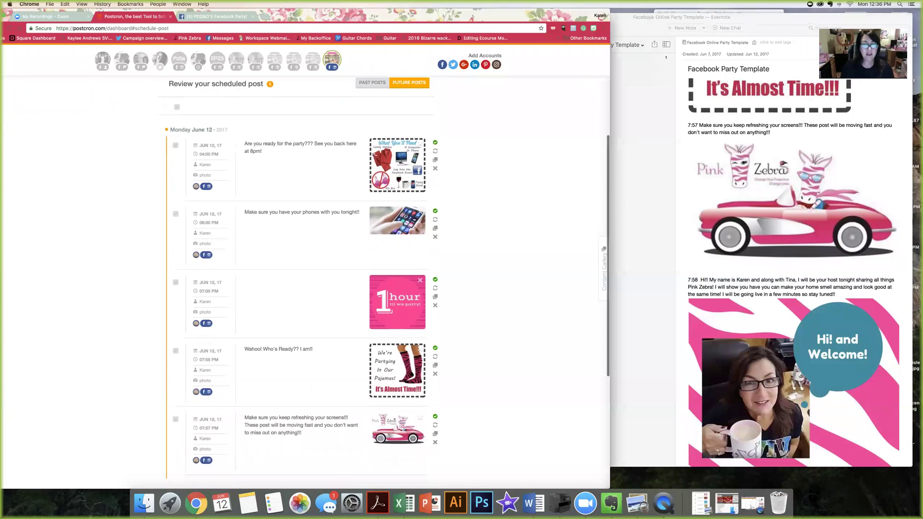
- Copy the 7:58 host introduction text from the Evernote template and paste it into a new Postcron post
click(895, 224)
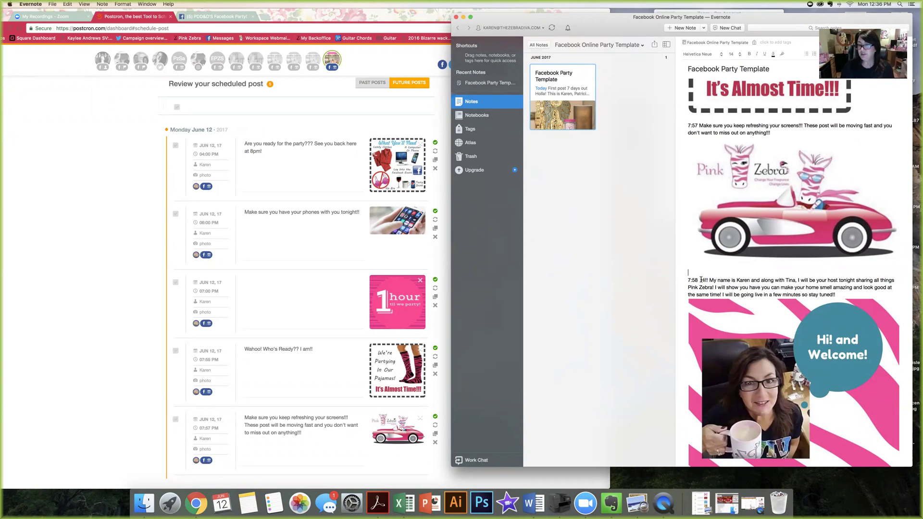
drag(701, 280, 847, 293)
key(super+c)
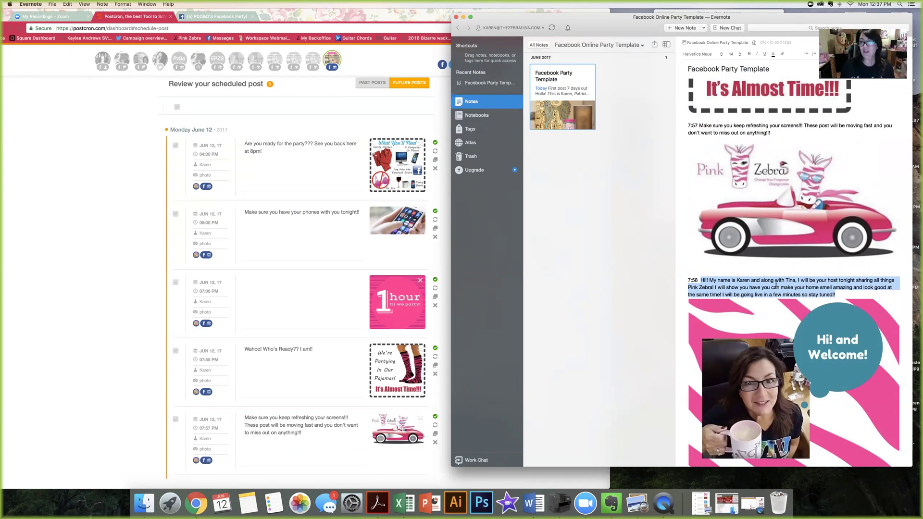
click(354, 113)
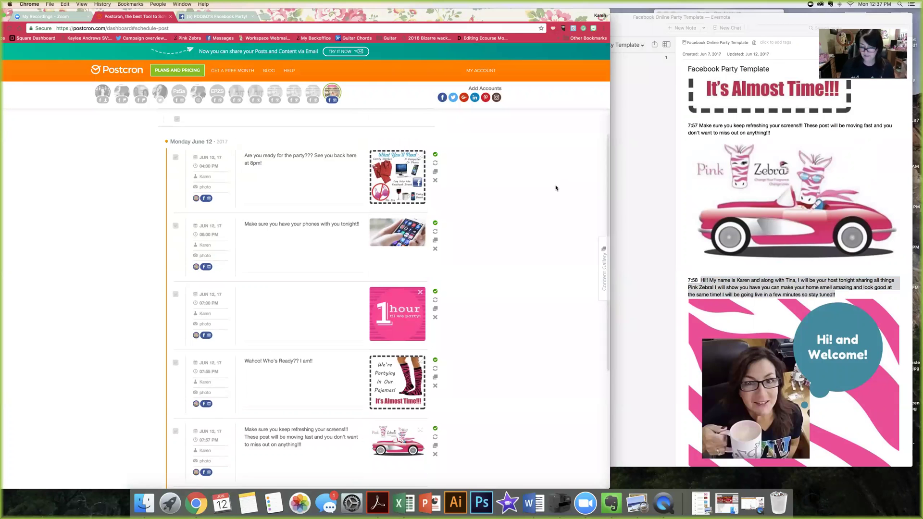
scroll(556, 188, up, 5)
click(227, 156)
right_click(200, 154)
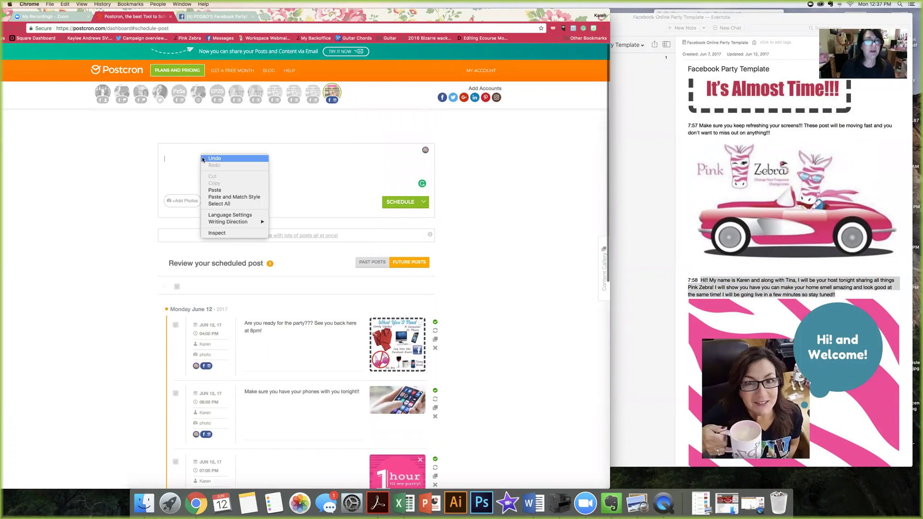
click(218, 190)
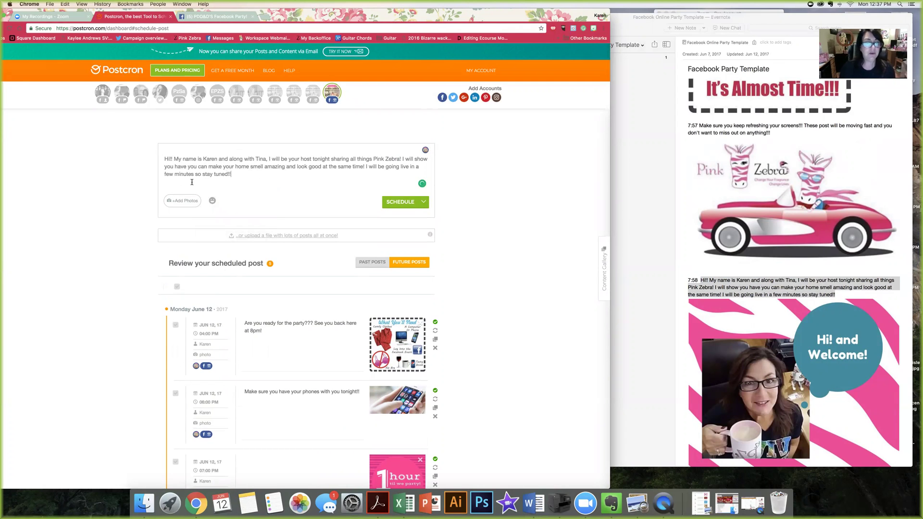
- Attach the "Hi! and Welcome!" picture from the online party graphics folder on the Desktop to the post
click(183, 201)
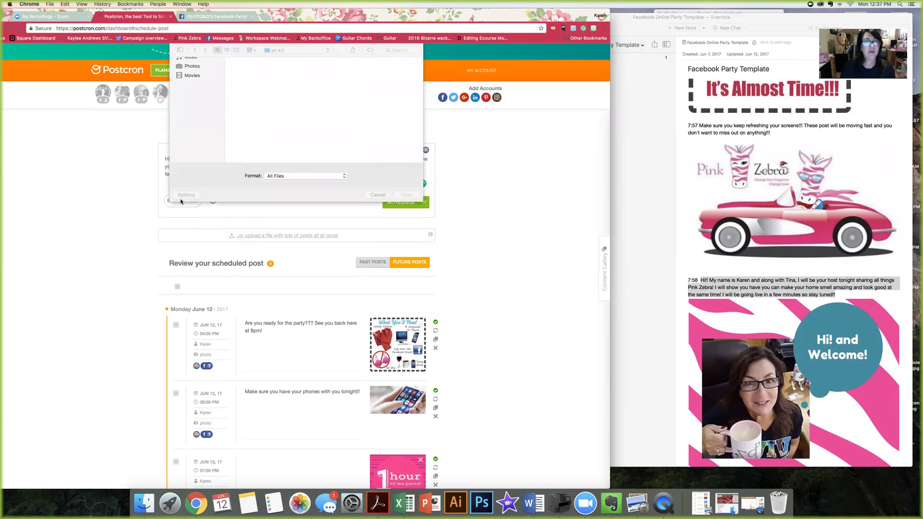
click(185, 91)
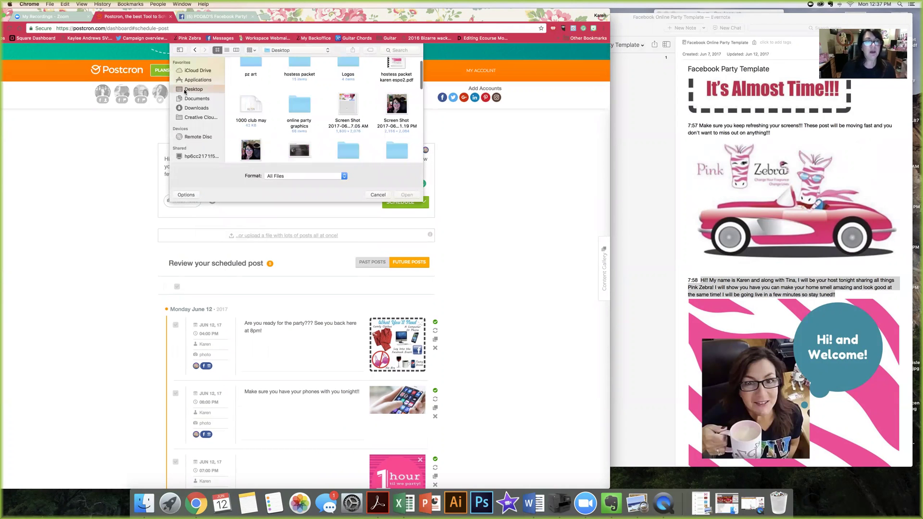
key(Down)
key(Down)
key(Down)
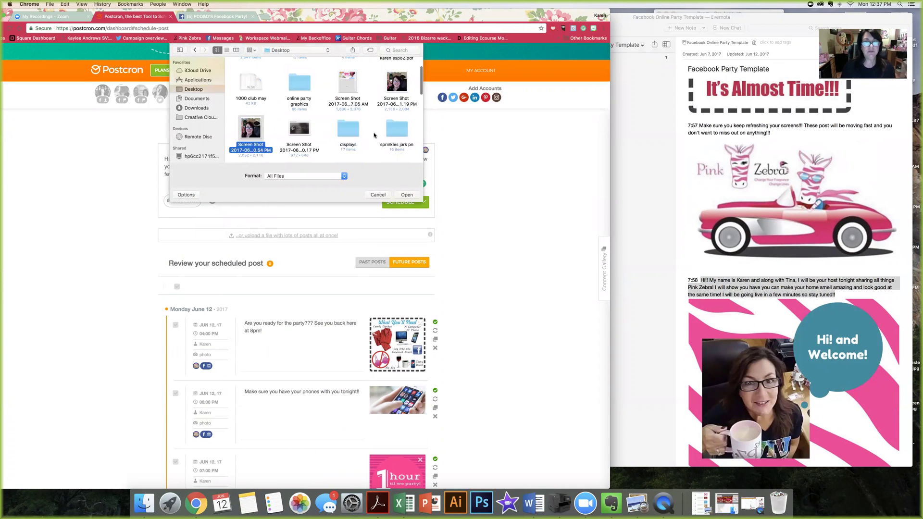
double_click(296, 86)
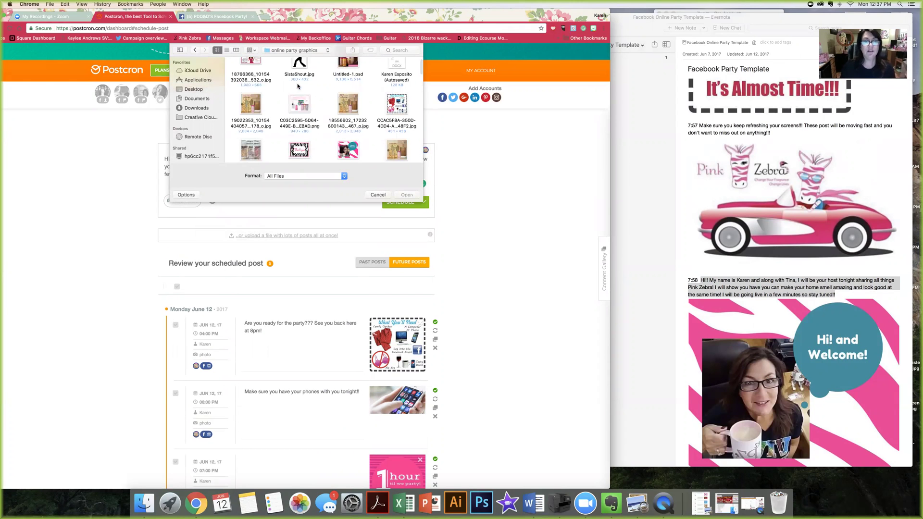
key(Down)
key(Down)
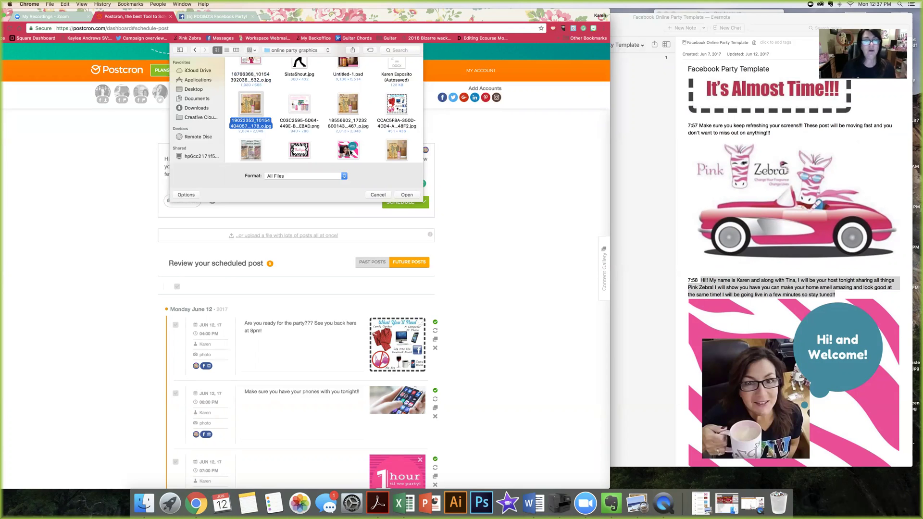
click(353, 149)
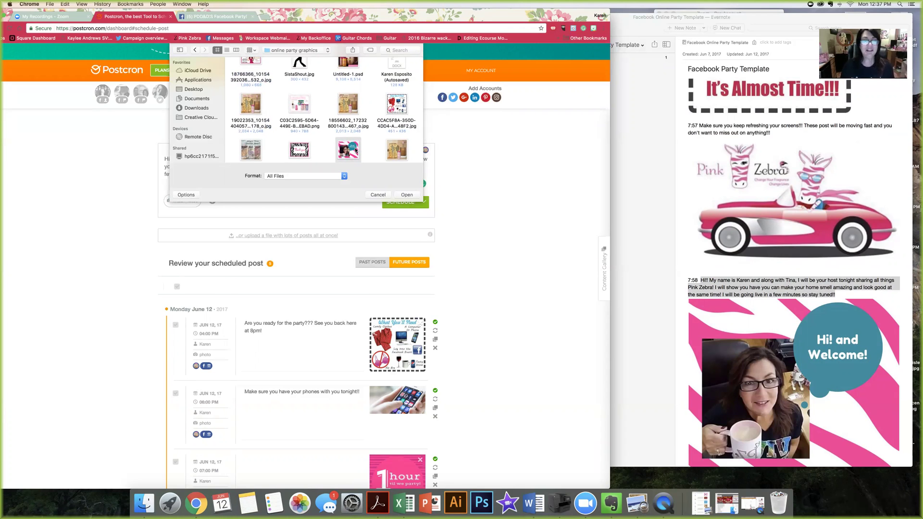
click(406, 195)
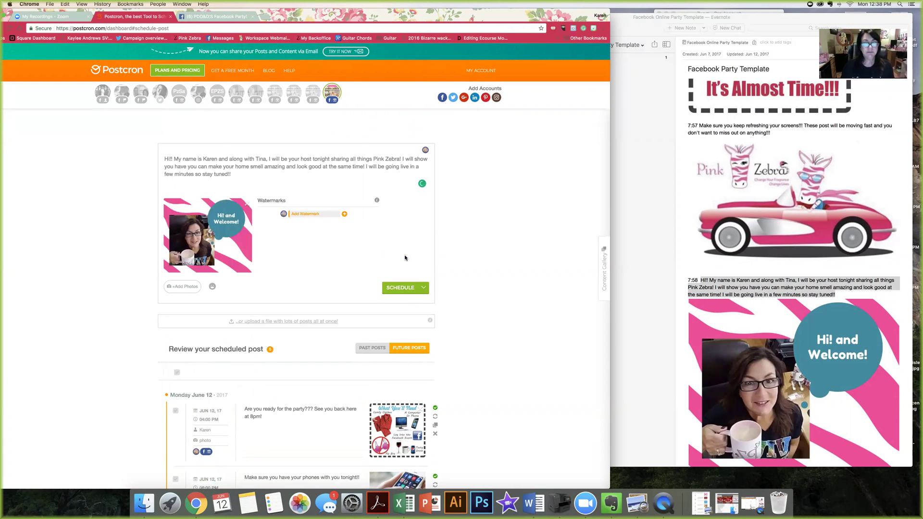
- Schedule the welcome post for June 12, 2017 at 7:58 PM
click(391, 291)
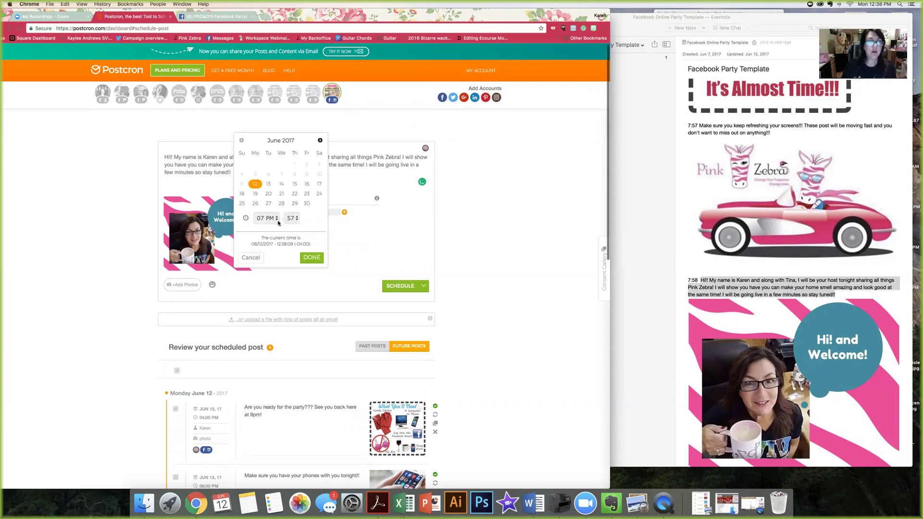
click(293, 219)
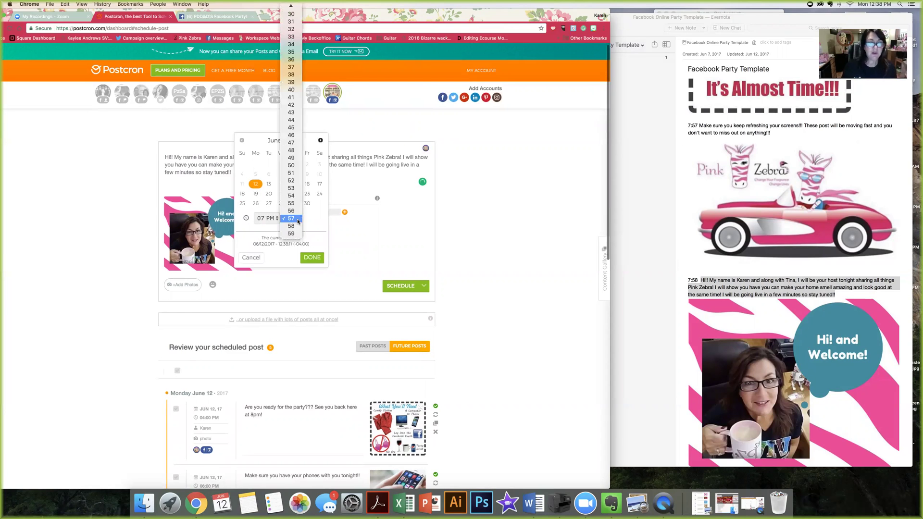
click(292, 227)
click(313, 258)
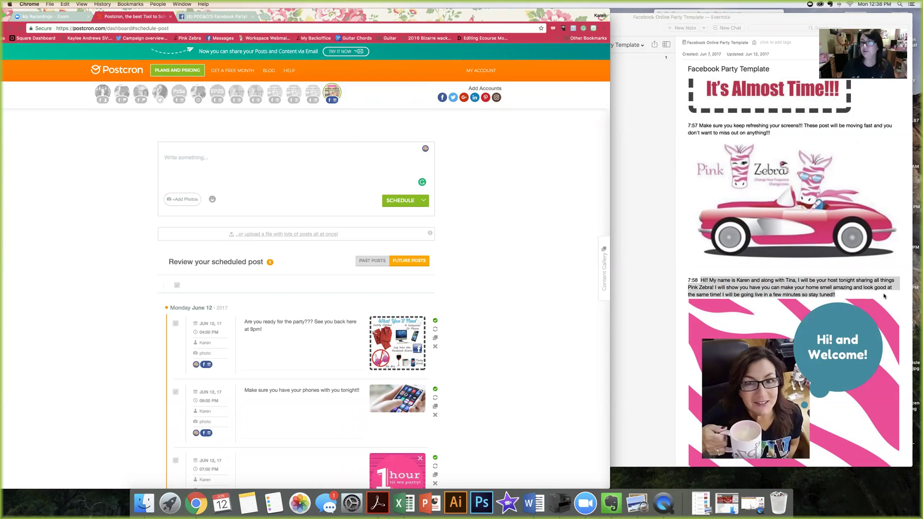
- In the Evernote template, copy the 8:00 post text "Show us you are ready to party! Post below!"
click(903, 294)
scroll(910, 256, down, 8)
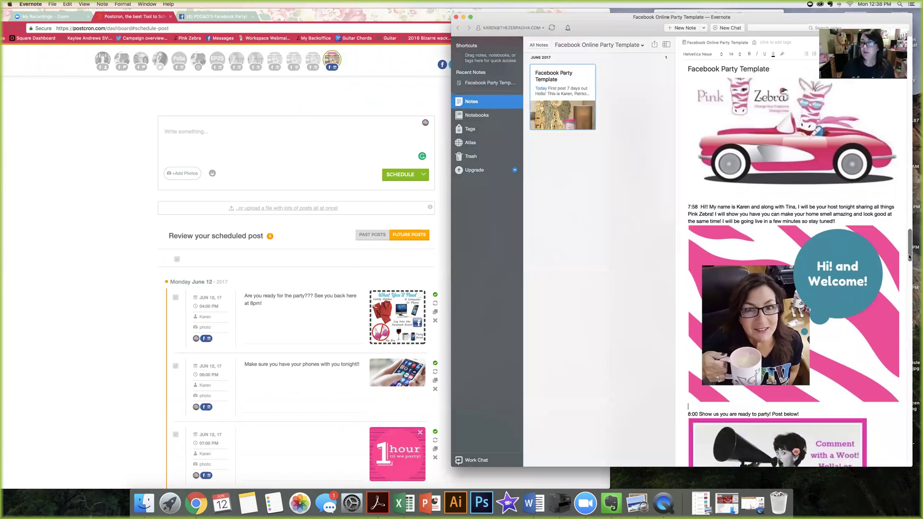
scroll(910, 260, down, 1)
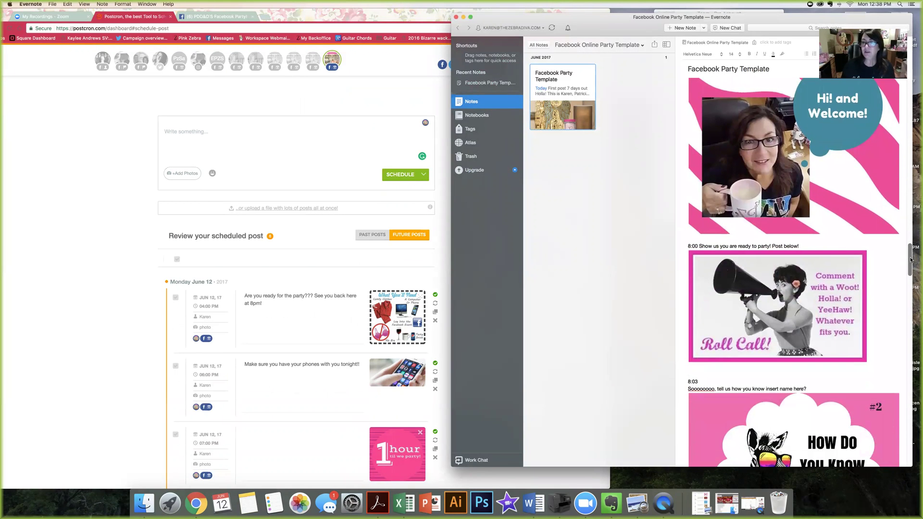
drag(800, 246, 699, 246)
key(super+c)
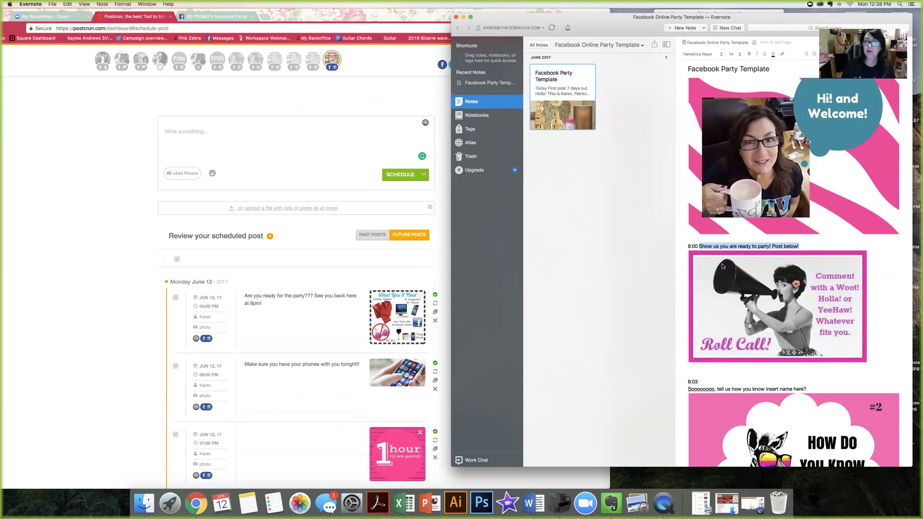
- Switch to Postcron and attach the "Roll Call!" picture from the online party graphics folder to a new post
click(315, 135)
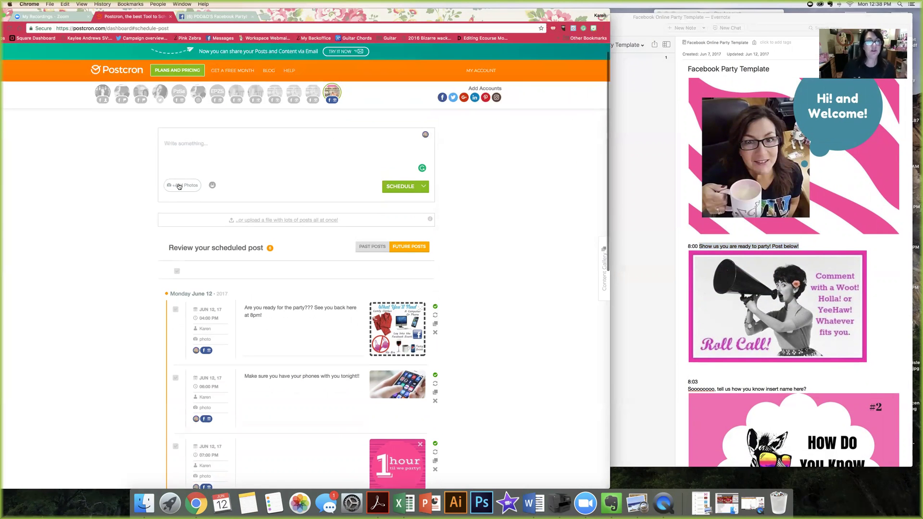
click(179, 185)
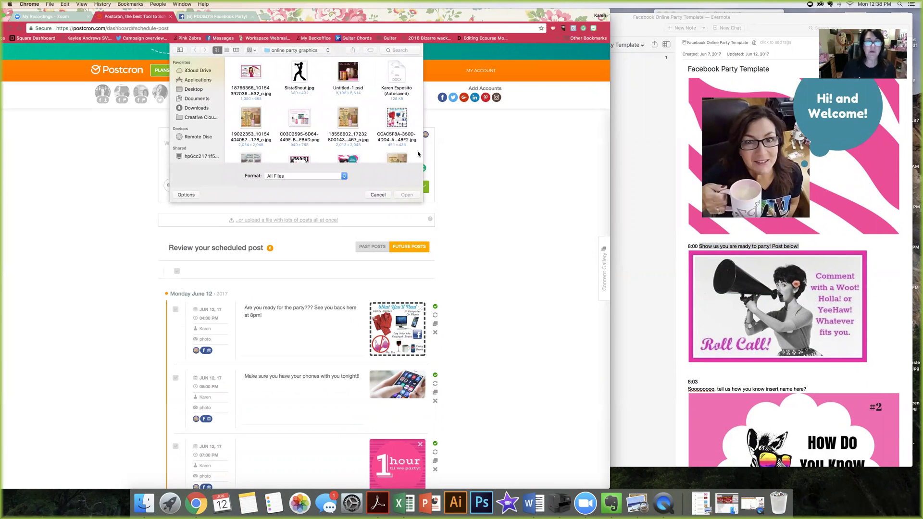
scroll(370, 101, down, 5)
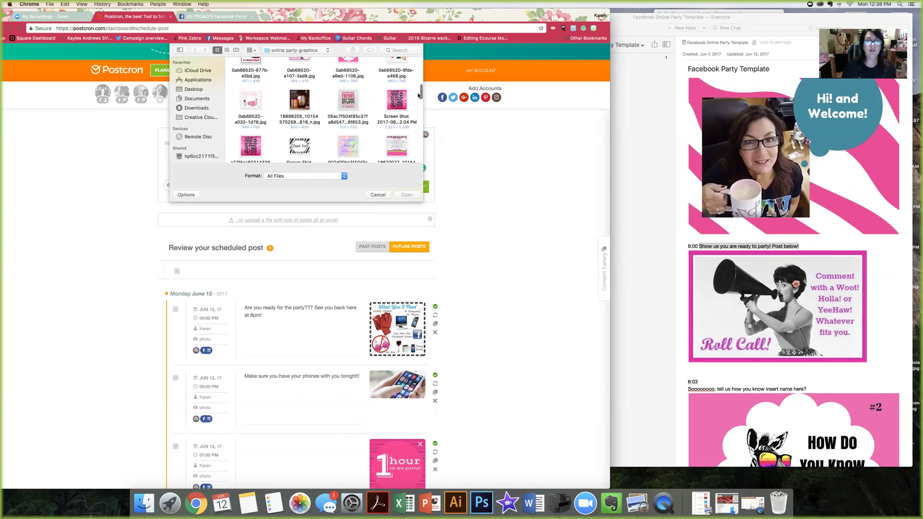
drag(420, 98, 420, 93)
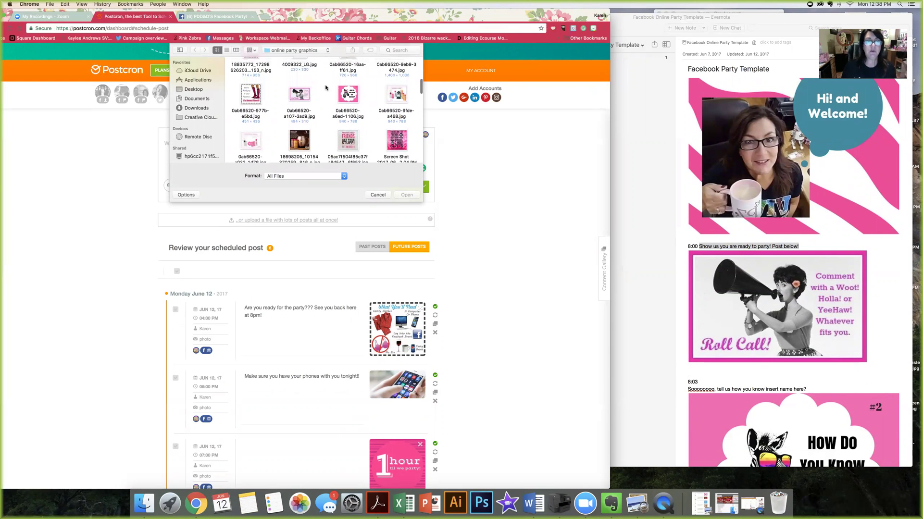
click(300, 93)
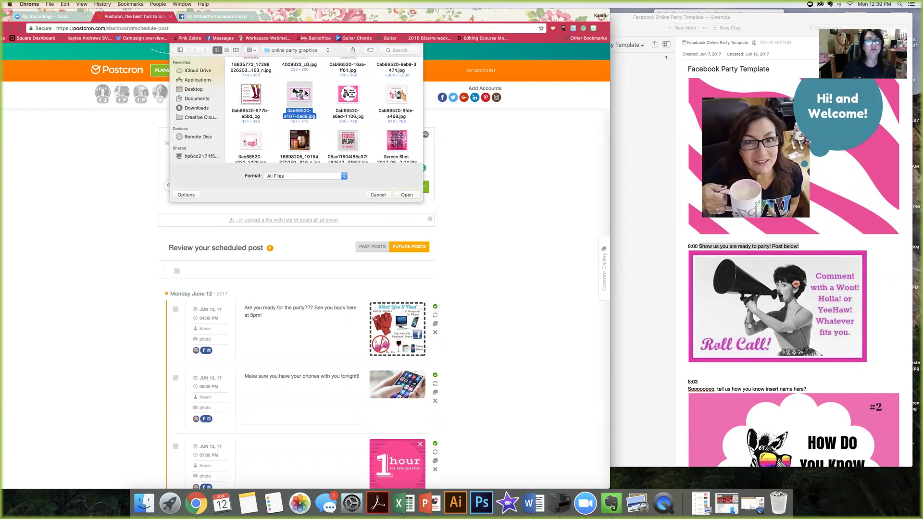
click(406, 195)
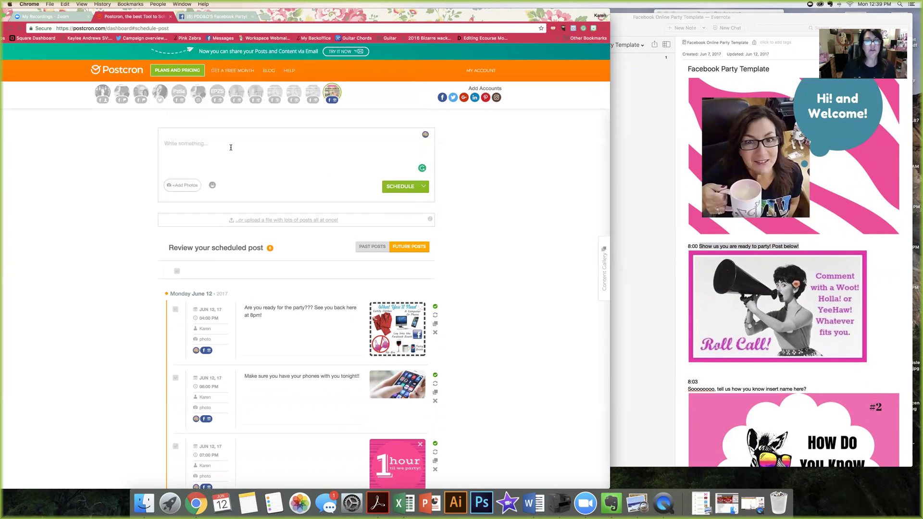
- Paste the copied text "Show us you are ready to party! Post below!" into the Roll Call post
click(191, 143)
right_click(191, 143)
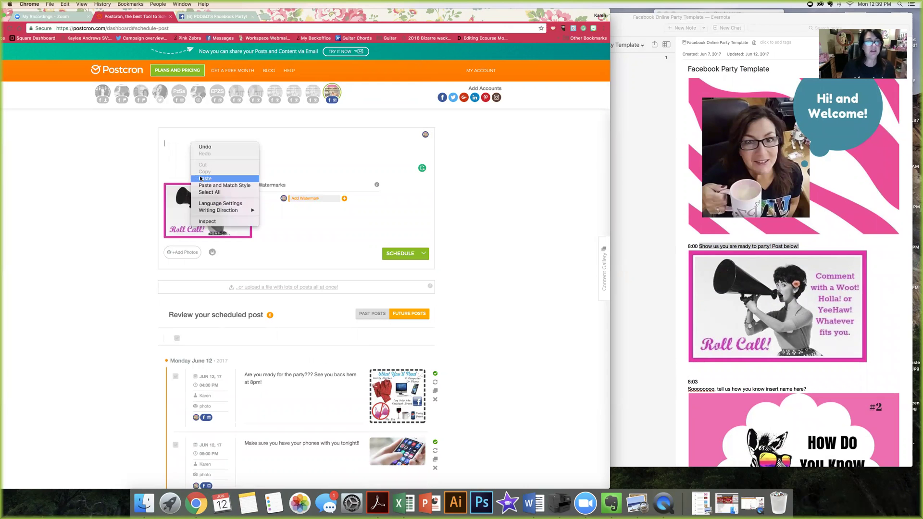
click(201, 179)
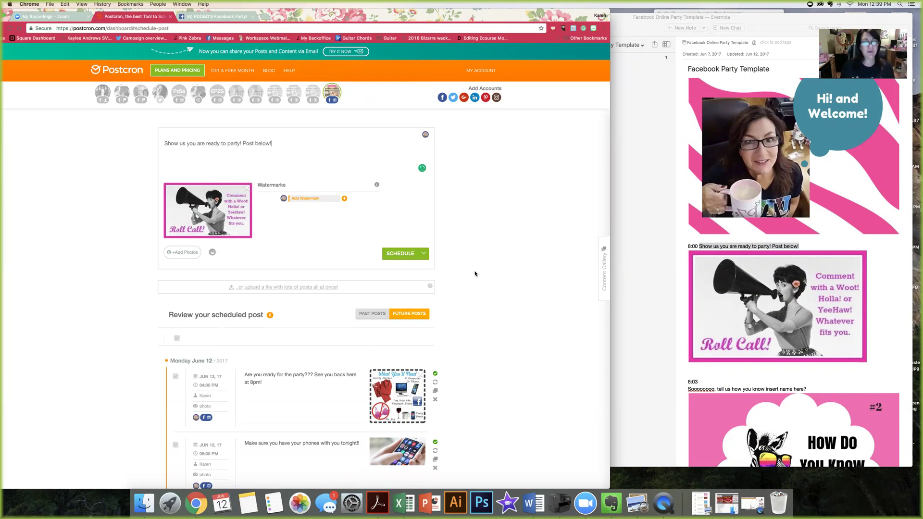
- Schedule the Roll Call post for June 12, 2017 at 8:00 PM
scroll(410, 248, down, 1)
scroll(408, 248, up, 1)
scroll(406, 248, down, 1)
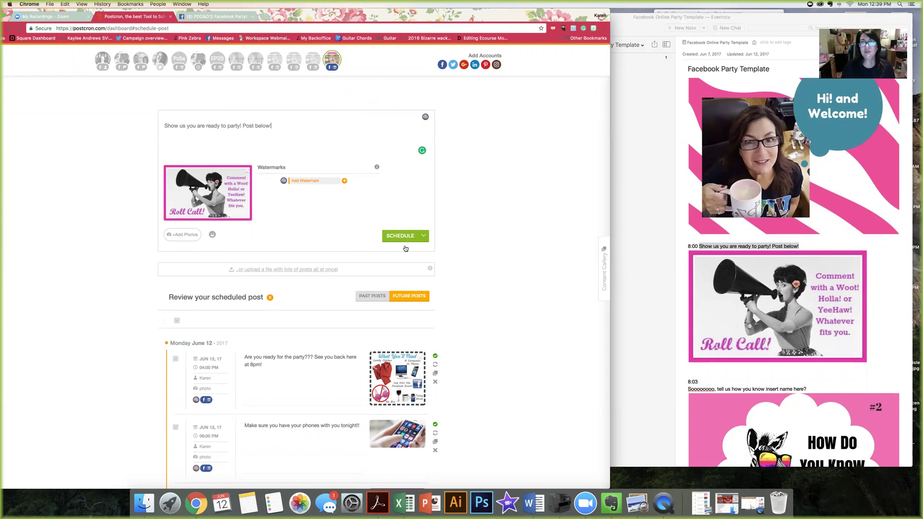
click(391, 236)
scroll(380, 237, up, 1)
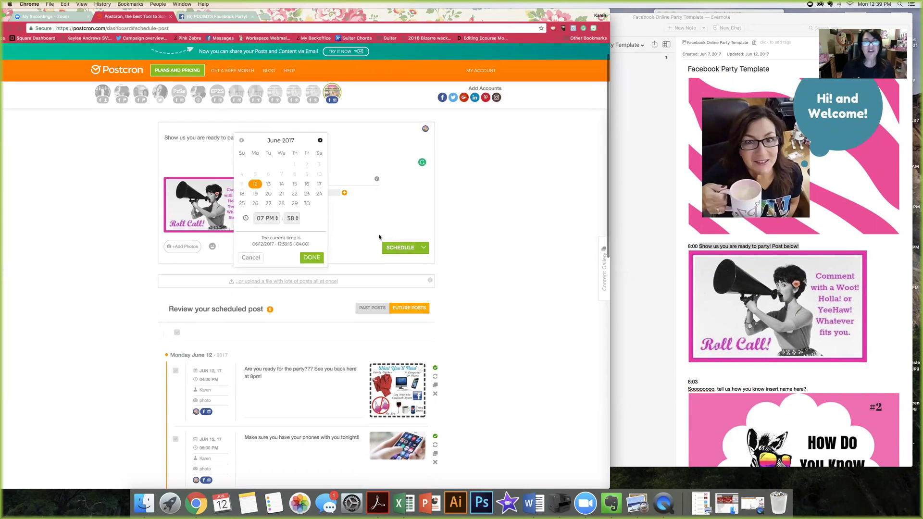
click(275, 219)
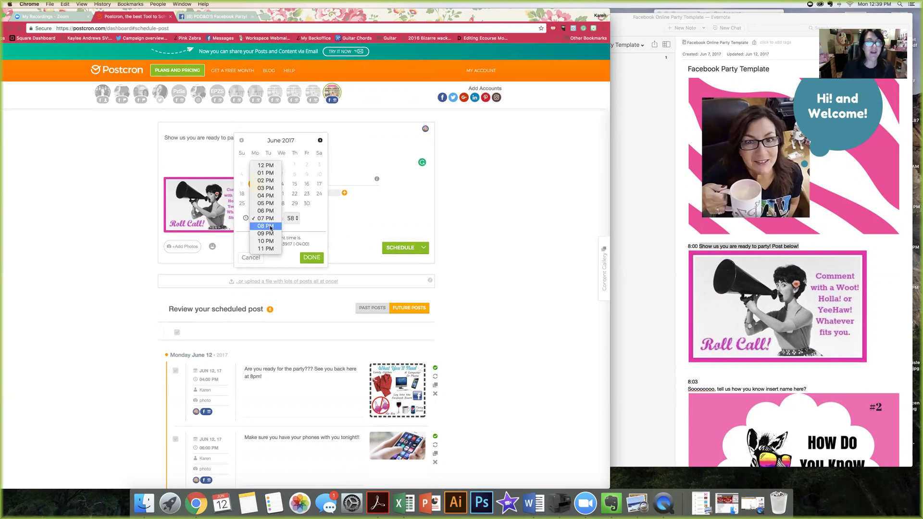
click(270, 227)
click(295, 219)
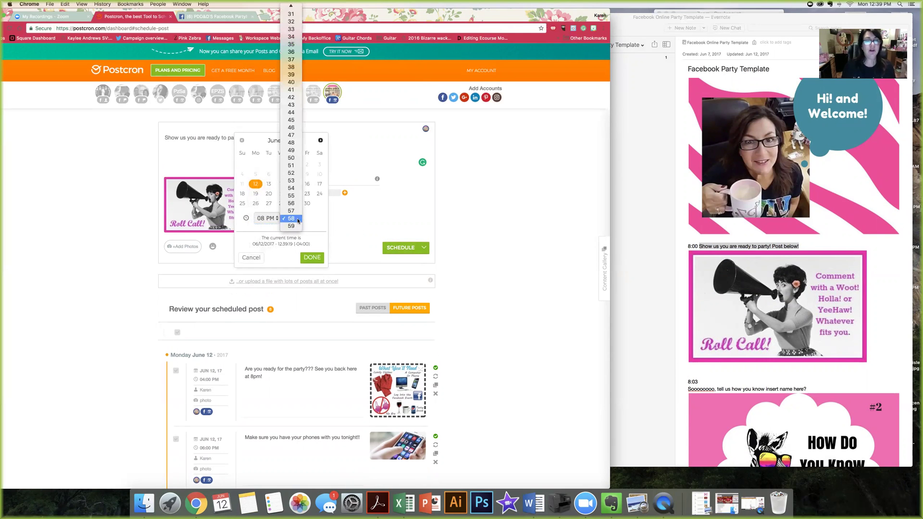
mouse_move(288, 4)
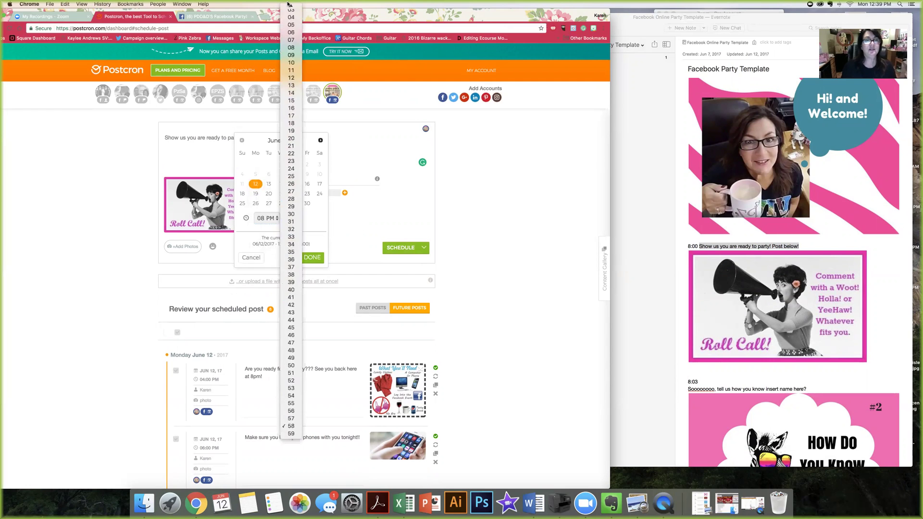
click(290, 7)
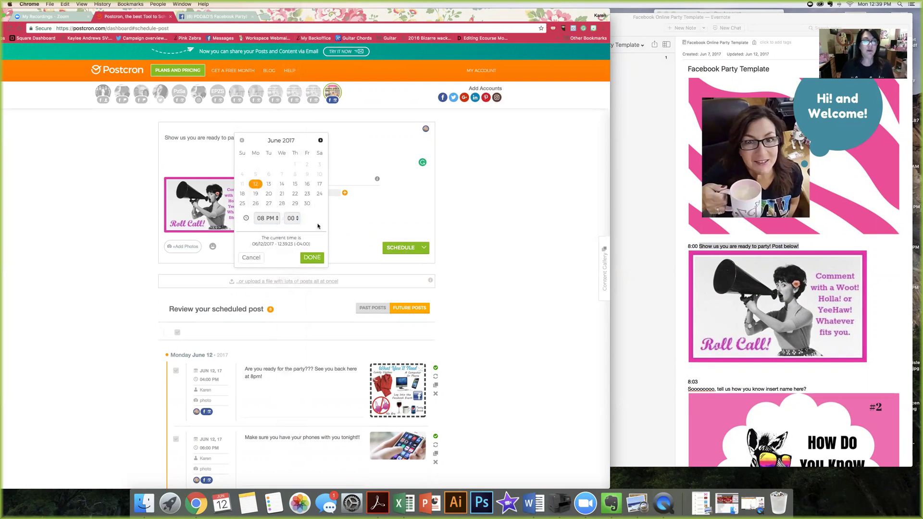
click(310, 259)
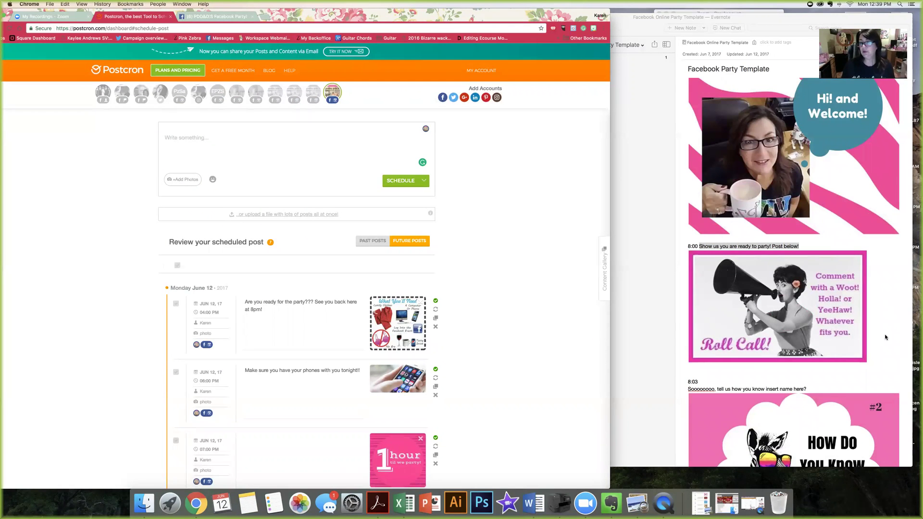
- Switch to the Evernote template and copy the 8:03 post text "Soooooooo, tell us how you know insert name here?"
click(868, 335)
click(907, 406)
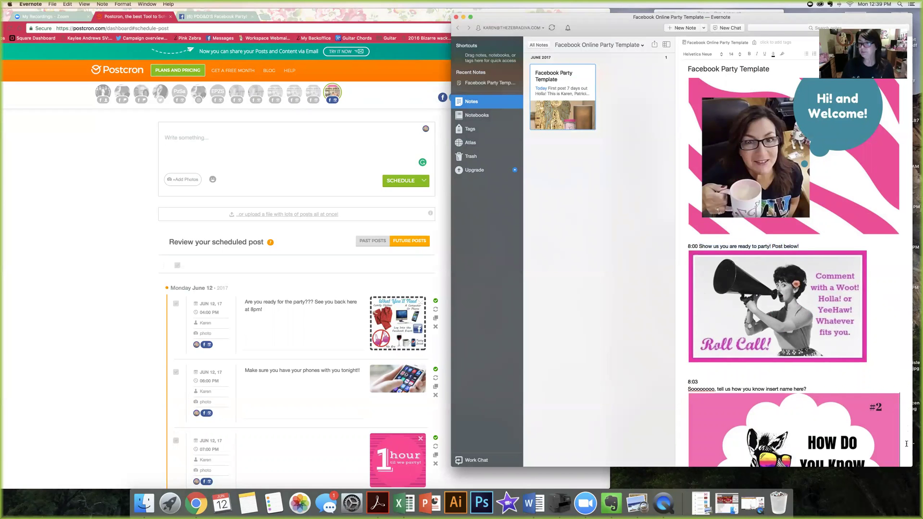
scroll(908, 457, down, 2)
scroll(853, 258, down, 7)
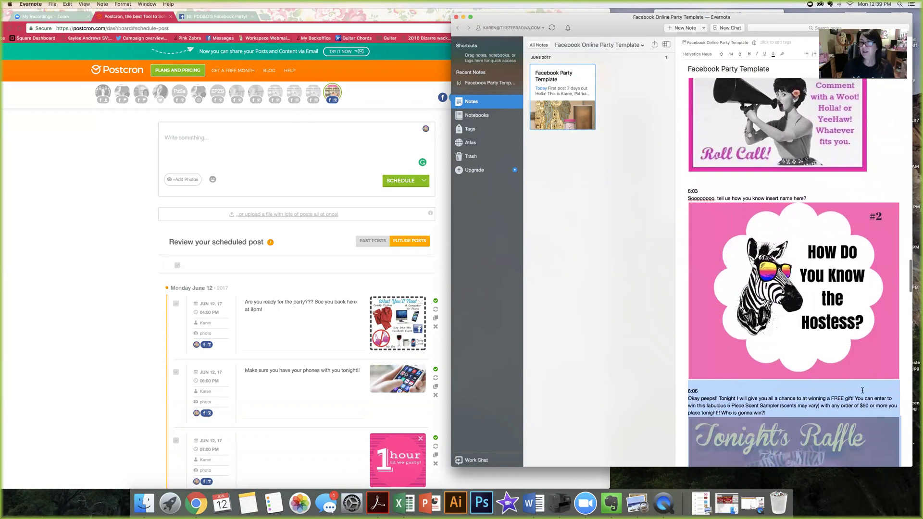
click(807, 197)
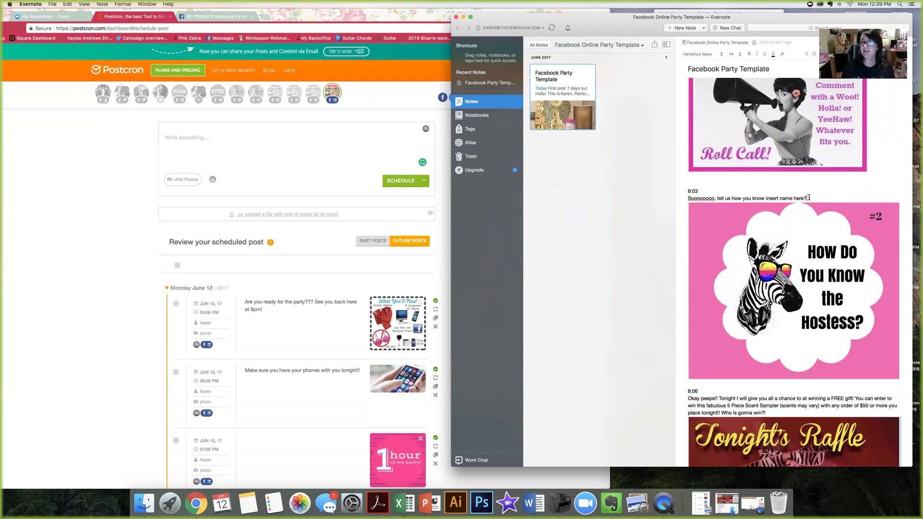
drag(807, 199, 686, 200)
key(super+c)
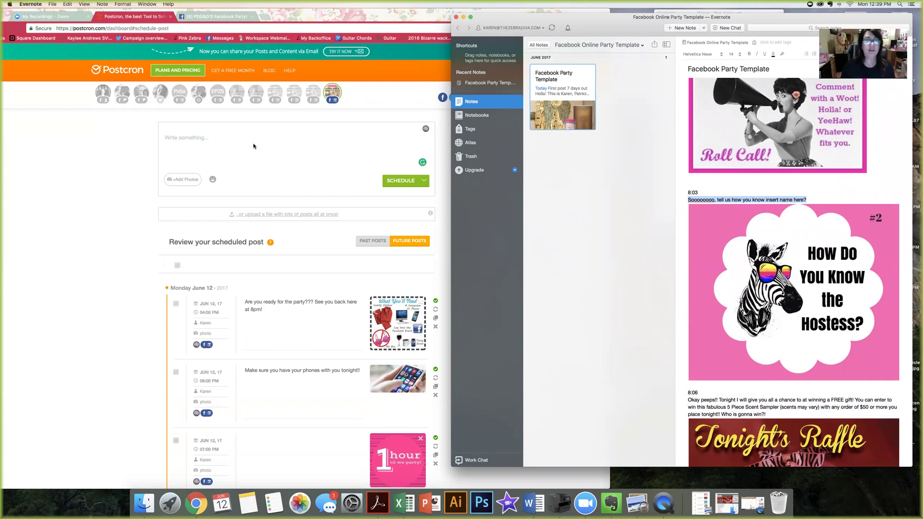
- Paste the 8:03 text into a new Postcron post and replace "insert name" with the hostess's first name
click(206, 138)
scroll(202, 136, down, 1)
right_click(202, 136)
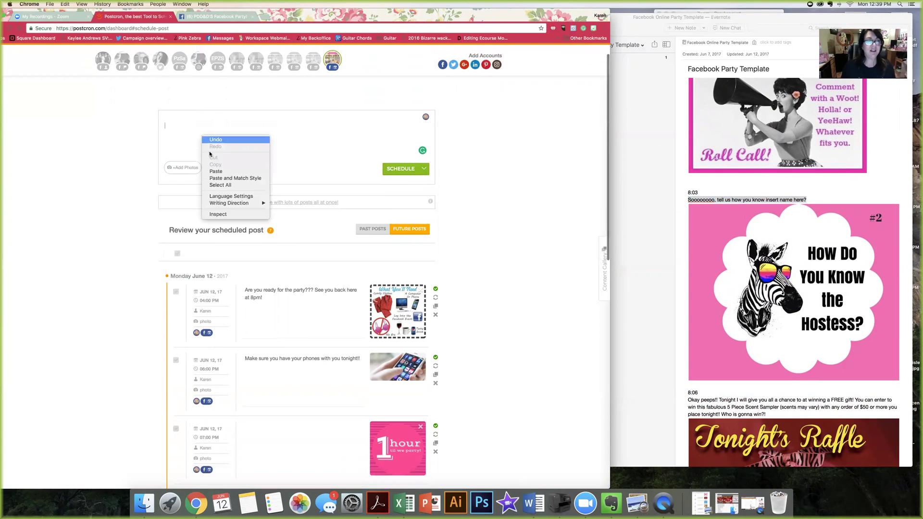
click(226, 171)
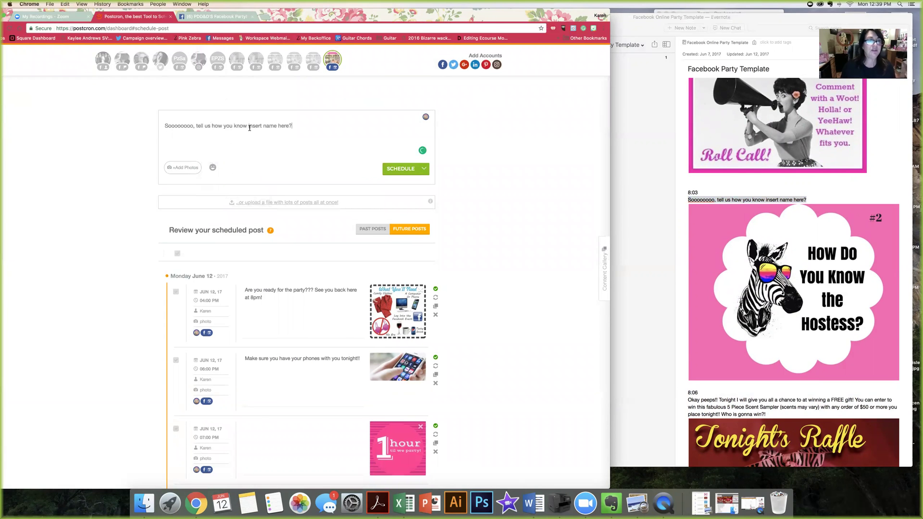
drag(278, 126, 250, 126)
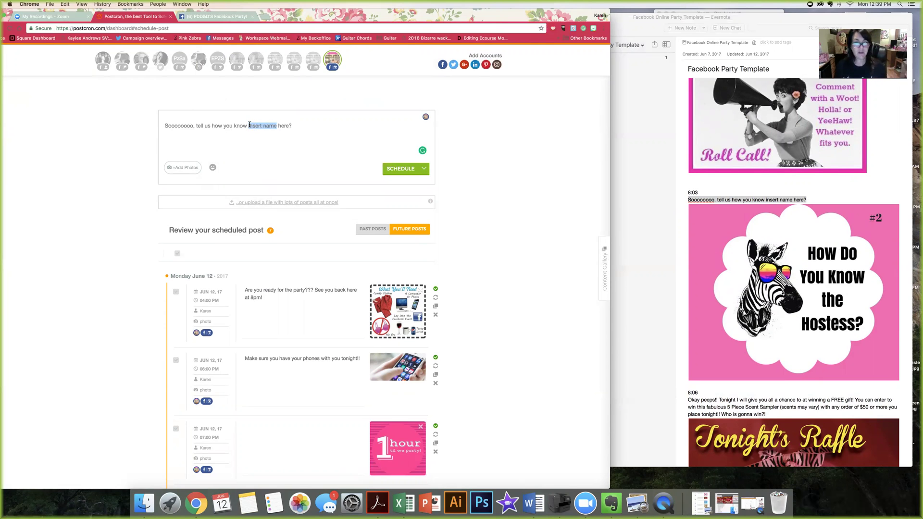
text(Tina)
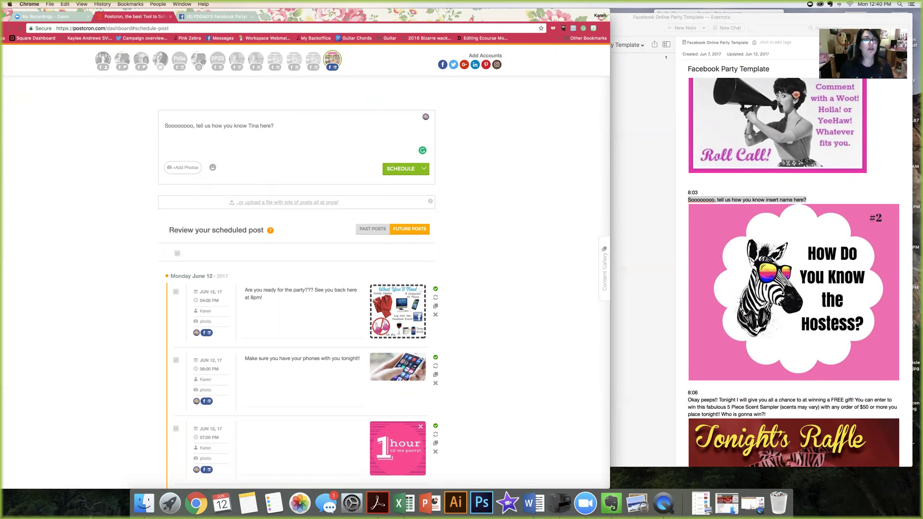
- Attach the zebra picture "How Do You Know the Hostess?" from the online party graphics folder to the post
scroll(173, 149, down, 1)
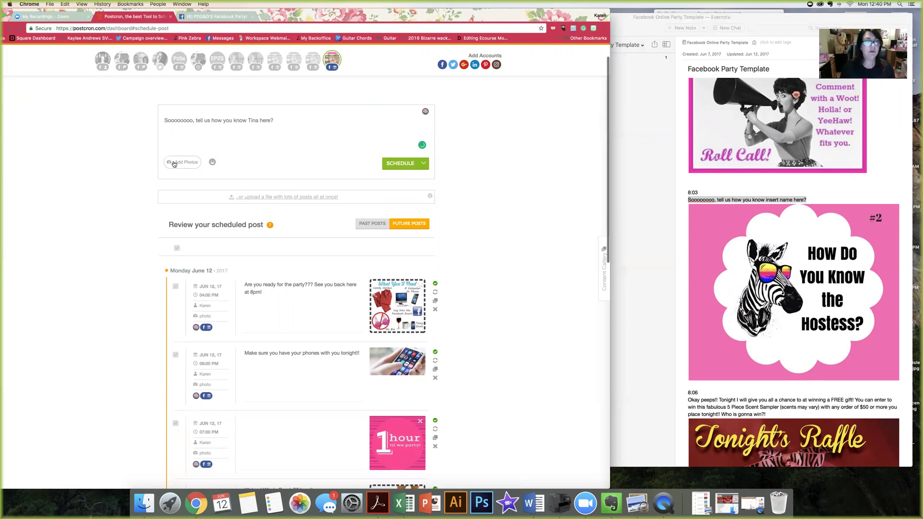
scroll(173, 161, up, 2)
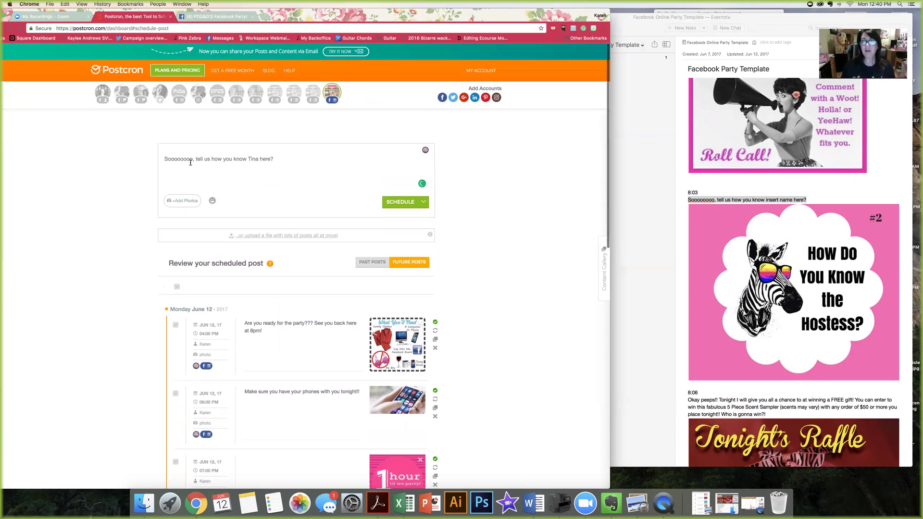
scroll(185, 202, down, 1)
click(182, 202)
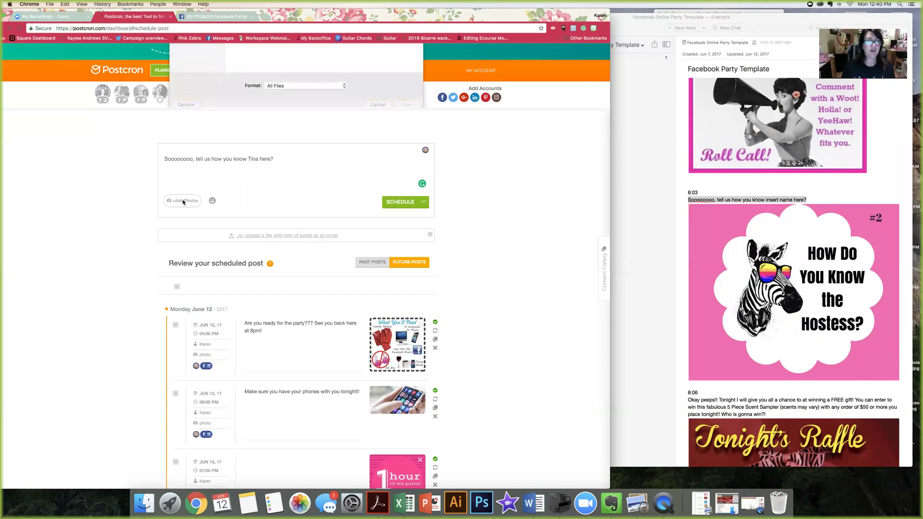
scroll(406, 131, down, 3)
key(Down)
key(Down)
key(Down)
key(Down)
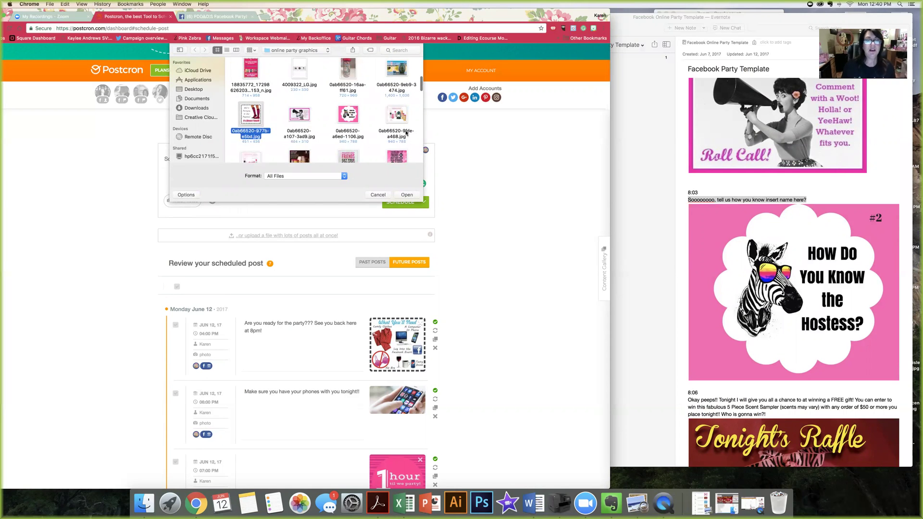
double_click(352, 70)
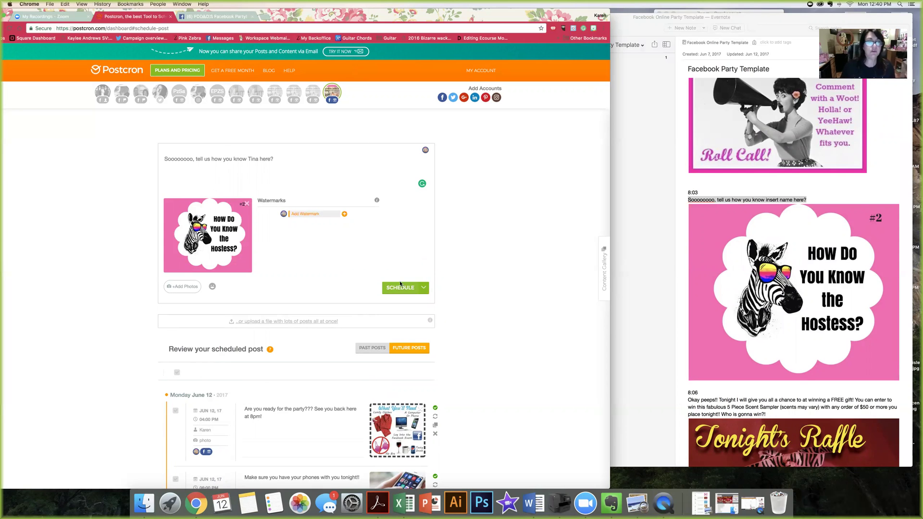
- Schedule the "How Do You Know the Hostess?" post for June 12, 2017 at 8:03 PM
click(397, 288)
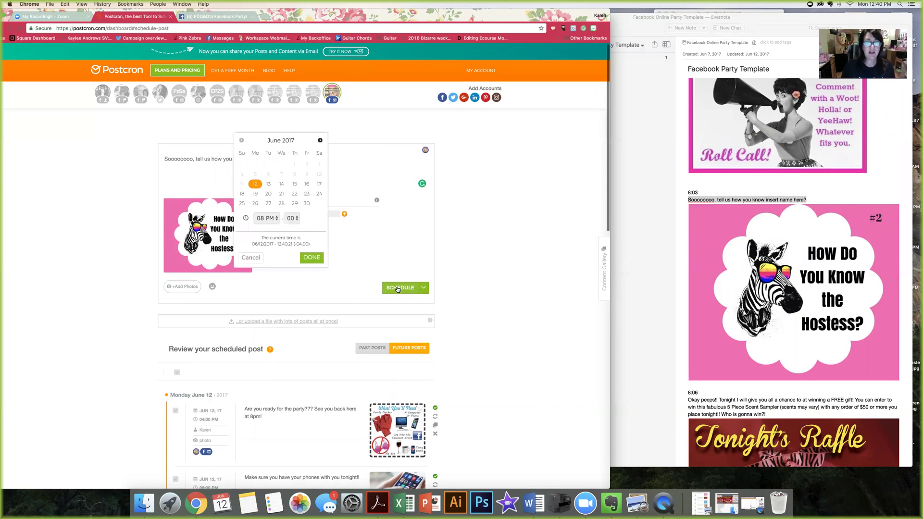
click(291, 218)
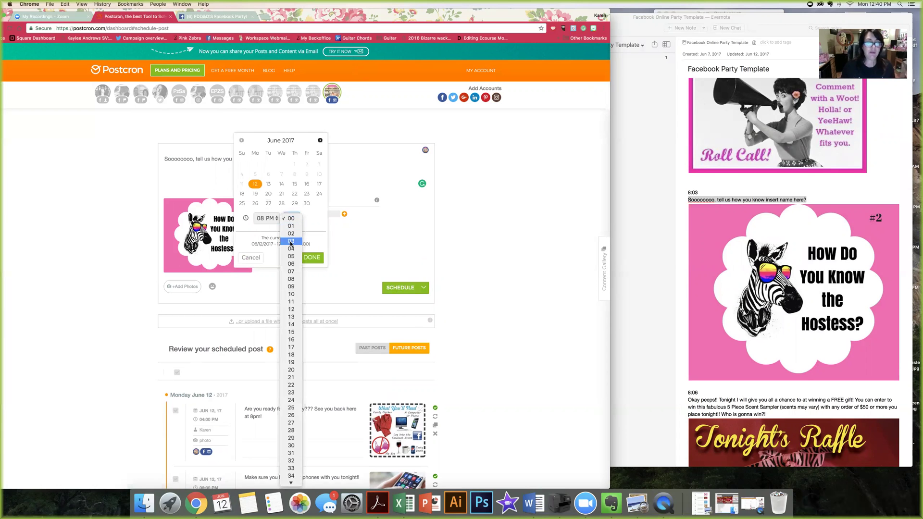
click(291, 240)
click(311, 258)
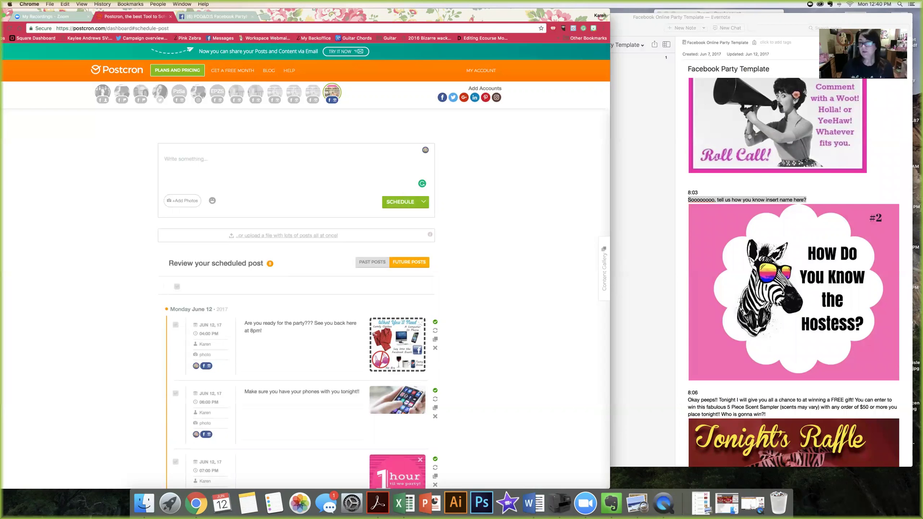
- In the Evernote template, copy the 8:06 raffle text from "Okay peeps!!" through "Who is gonna win?!", without the time
click(908, 311)
drag(905, 438, 902, 444)
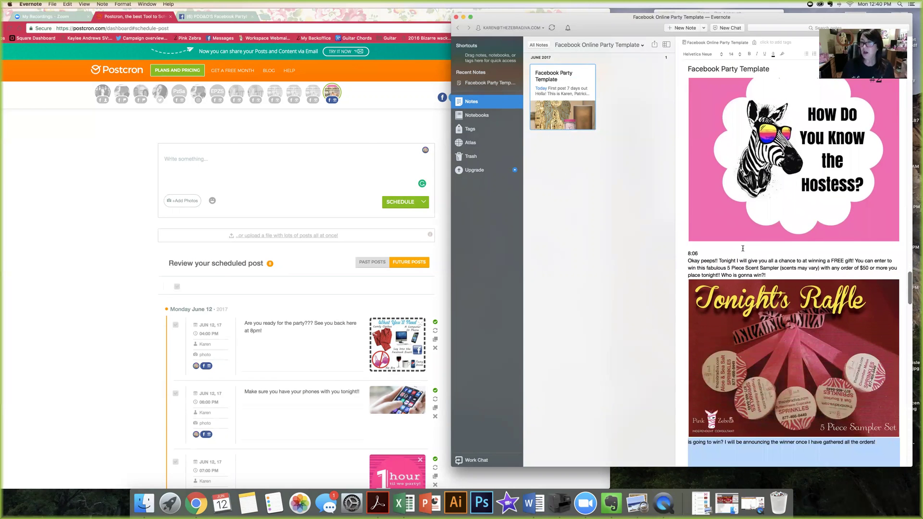
drag(770, 273, 685, 251)
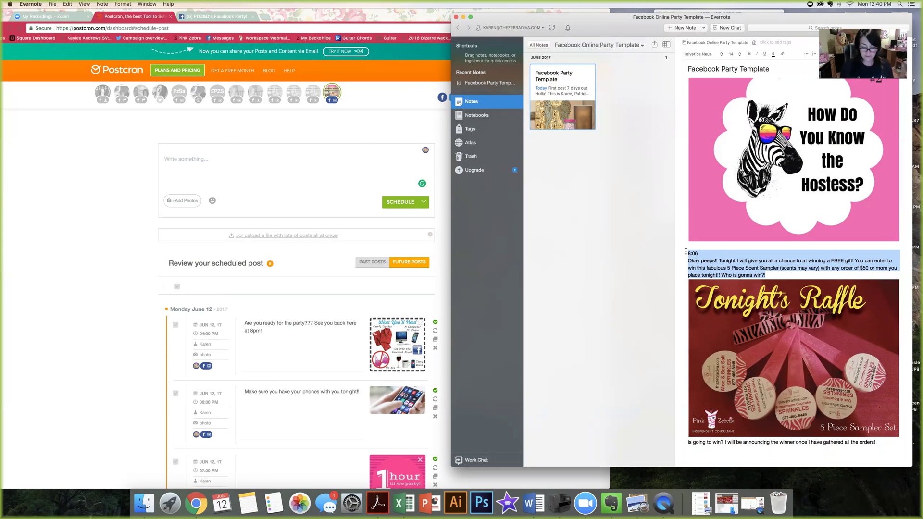
drag(766, 275, 687, 261)
right_click(689, 262)
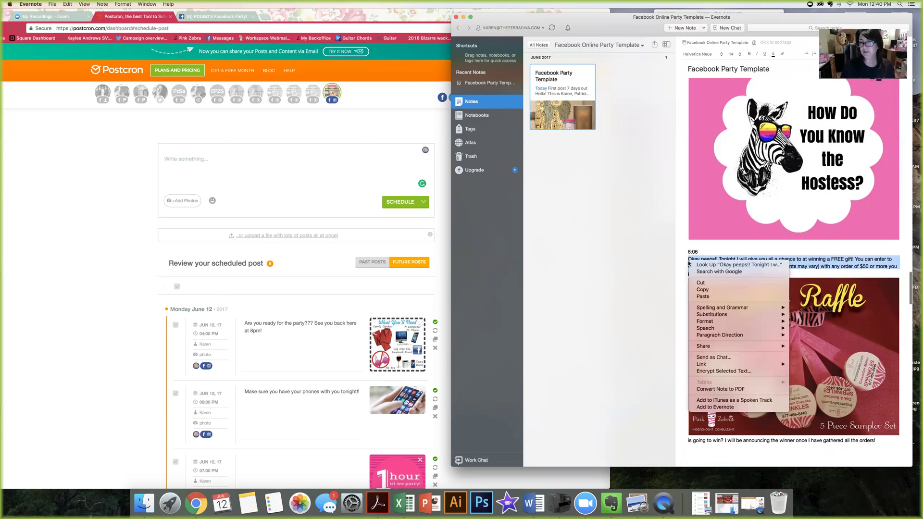
click(701, 290)
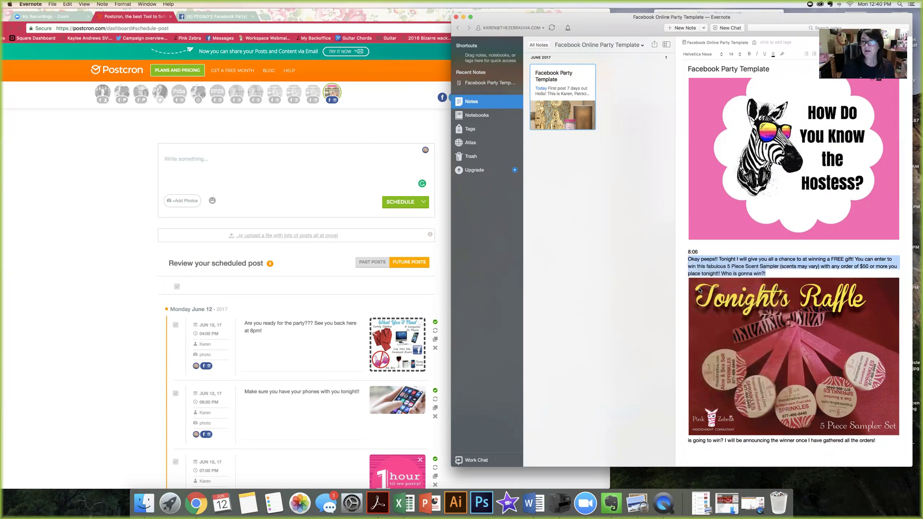
- Paste the 8:06 raffle text into a new Postcron post and attach sampler set.jpg from the online party graphics folder
click(194, 154)
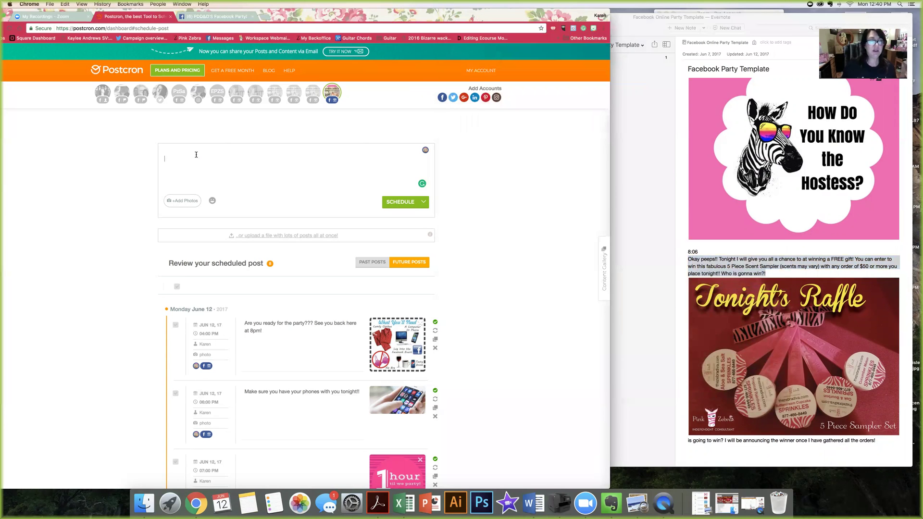
key(super+v)
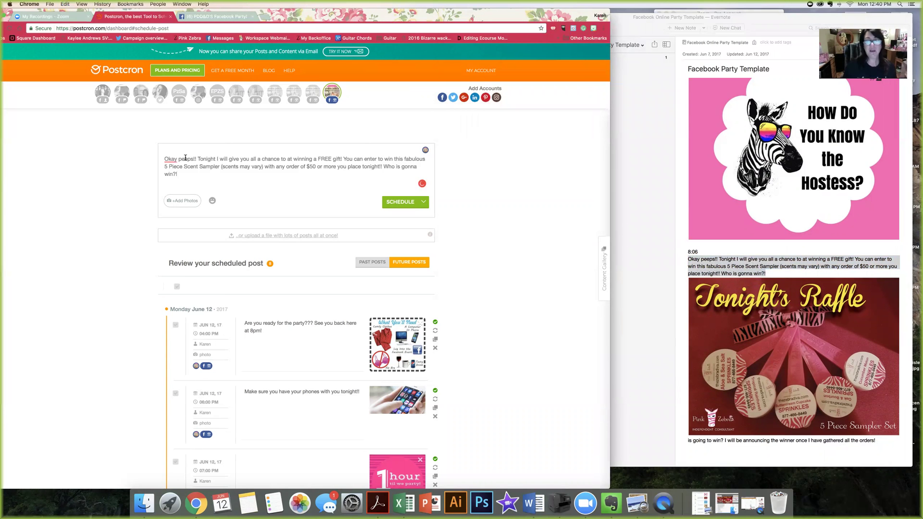
click(187, 202)
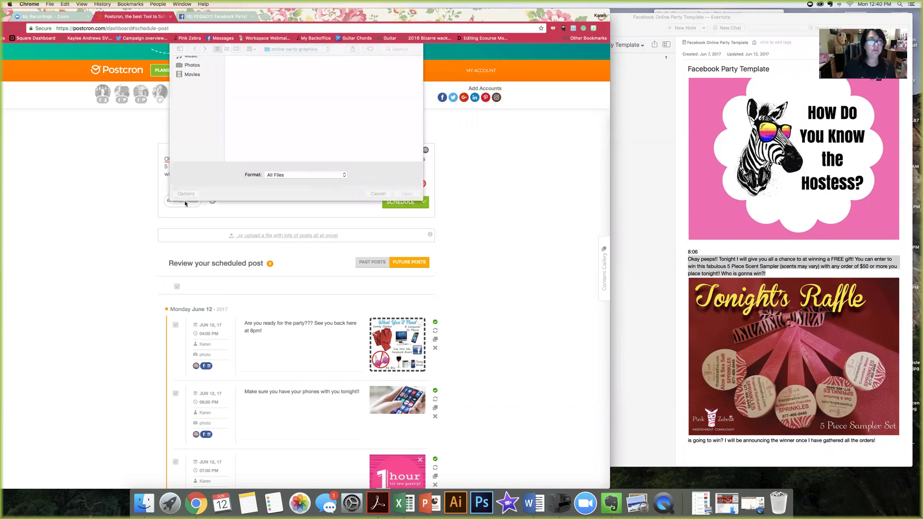
key(Down)
key(Down)
key(Down)
key(Down)
key(Down)
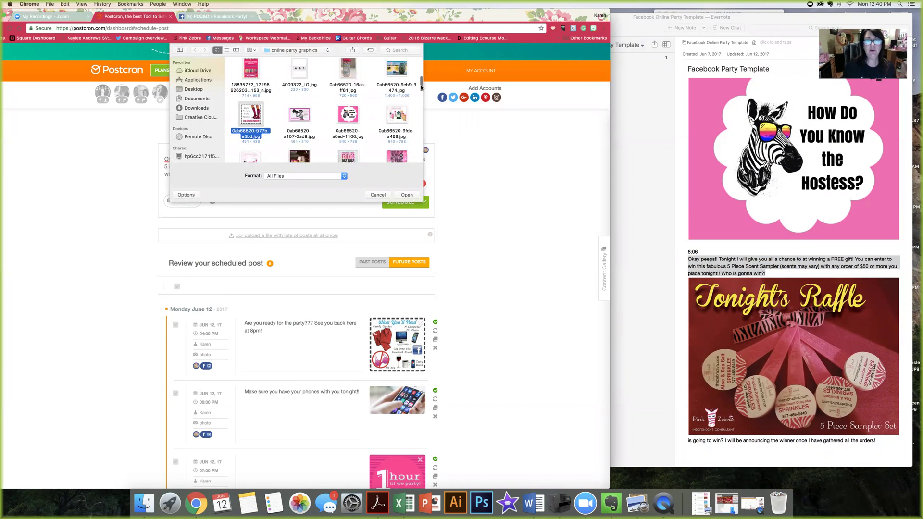
drag(421, 88, 424, 116)
scroll(423, 115, down, 3)
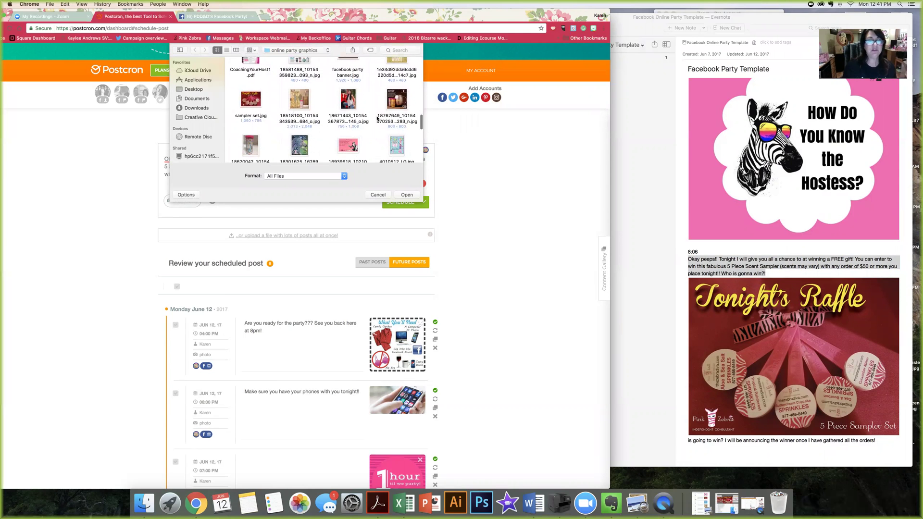
click(251, 98)
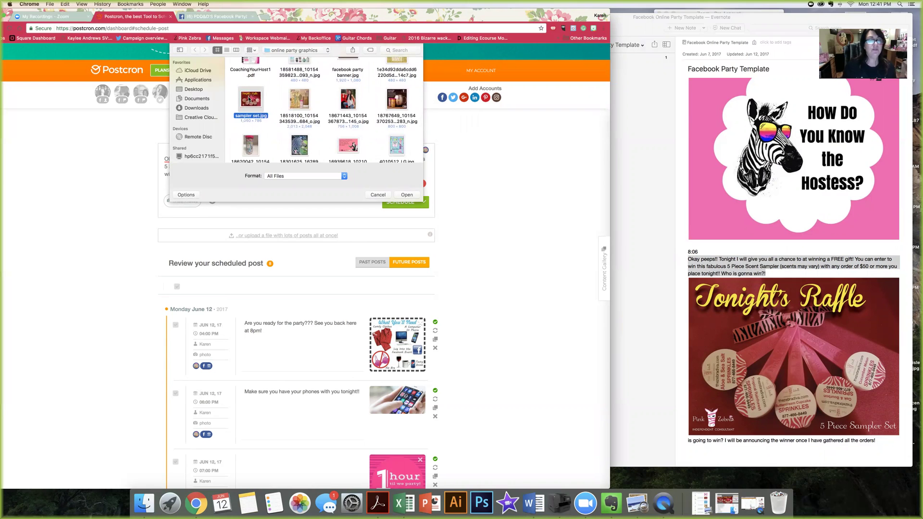
double_click(249, 99)
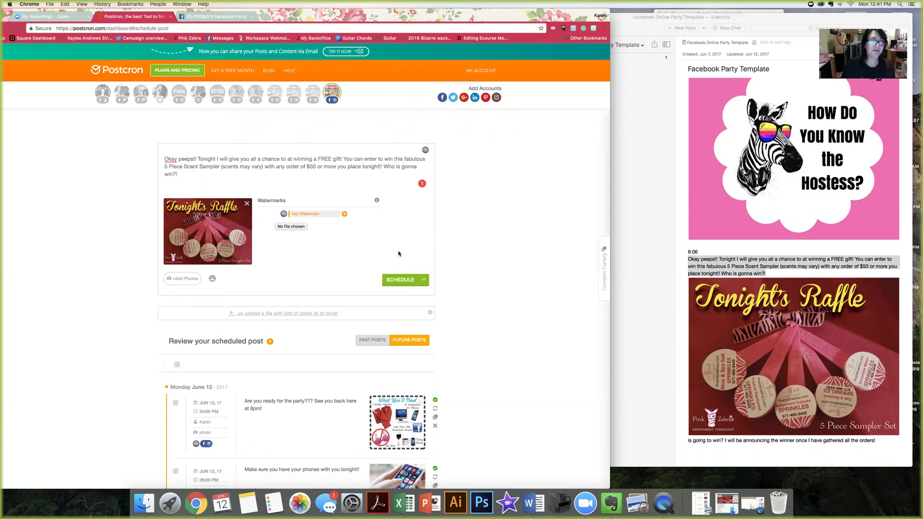
- Schedule the "Tonight's Raffle" post for June 12, 2017 at 8:06 PM
click(398, 280)
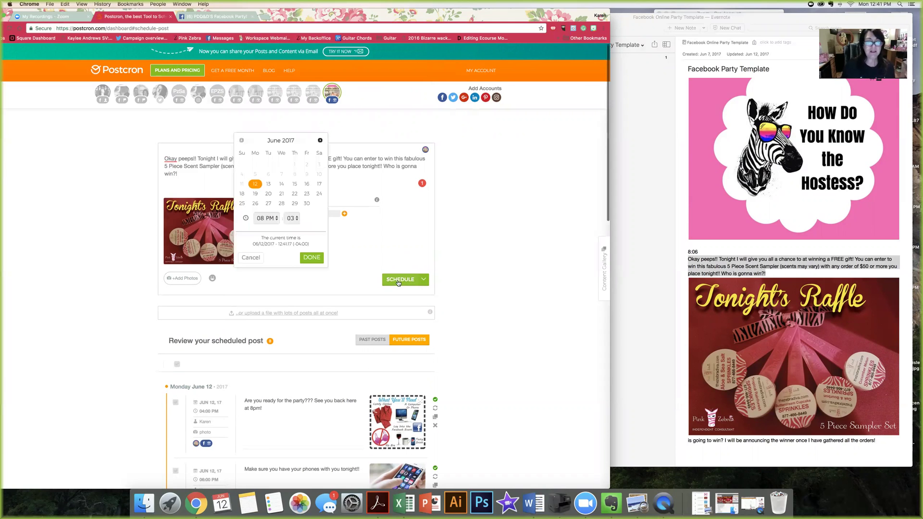
click(293, 220)
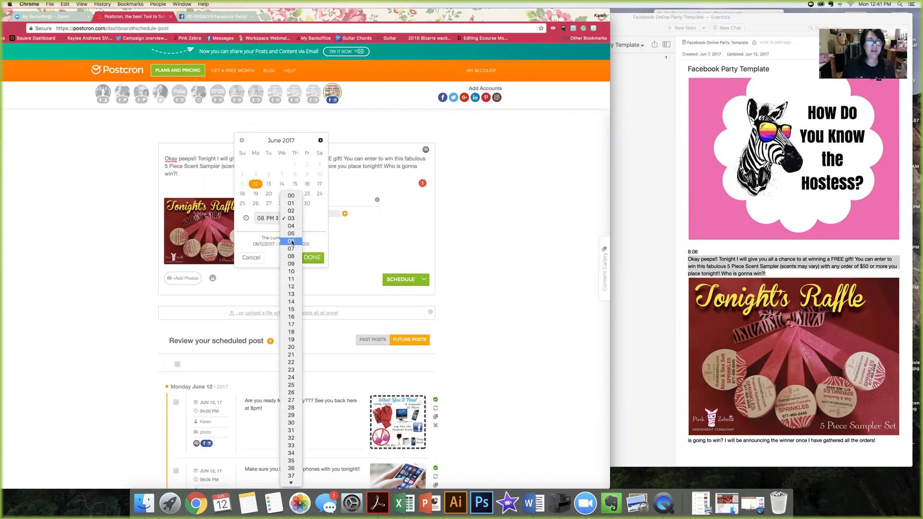
key(Escape)
text(06)
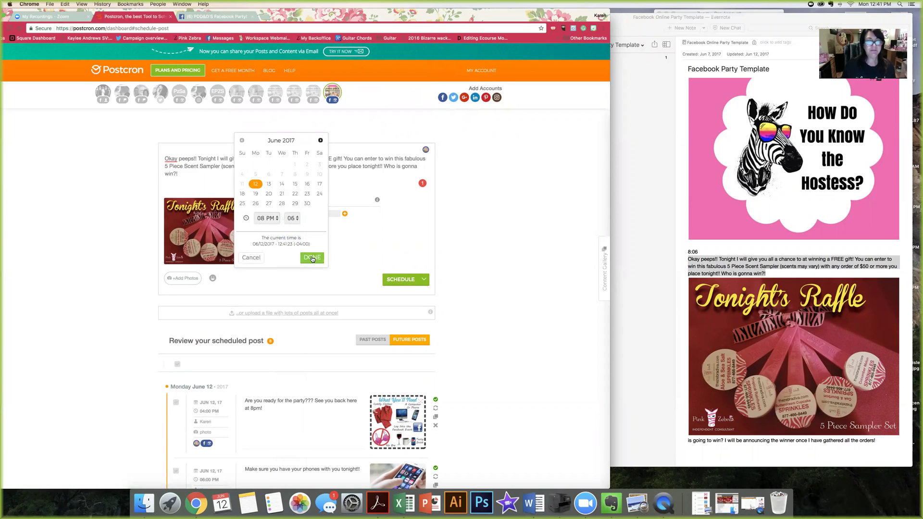
click(312, 257)
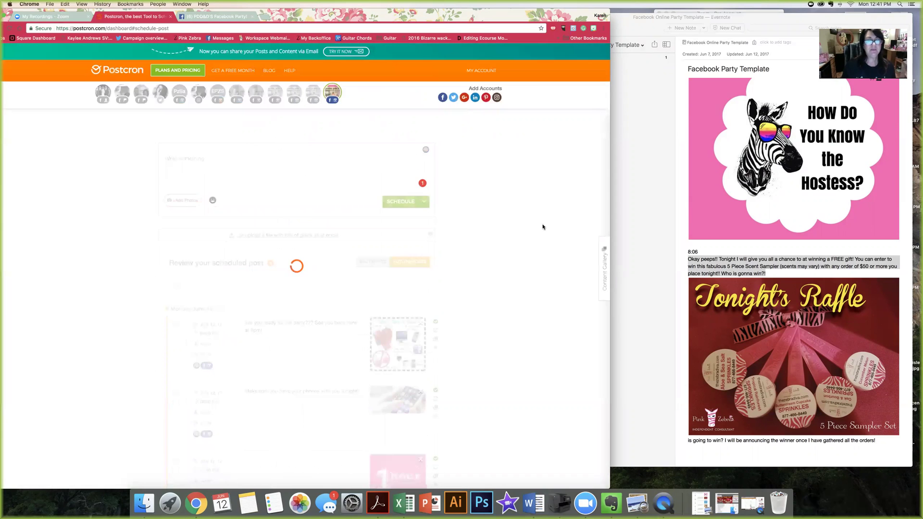
- Review the list of future posts scheduled for the party on June 12, 2017, down to the raffle post
scroll(528, 226, down, 10)
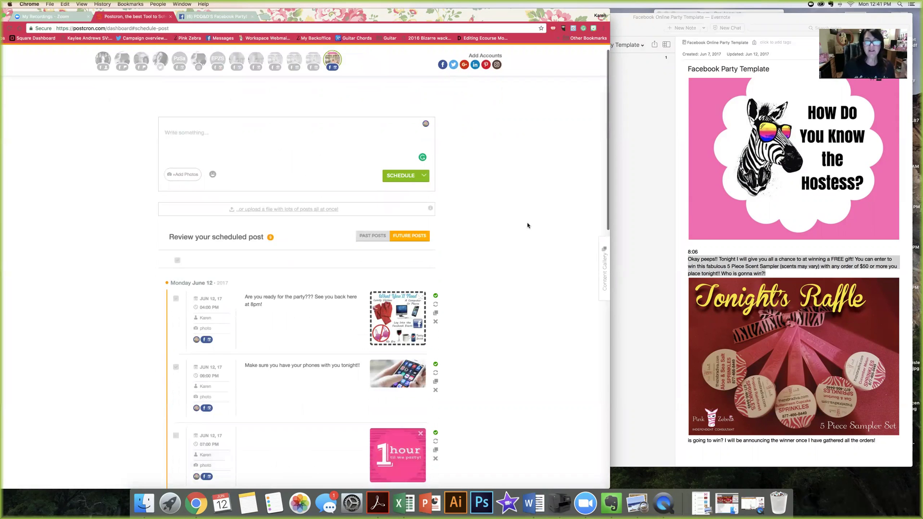
scroll(391, 282, down, 12)
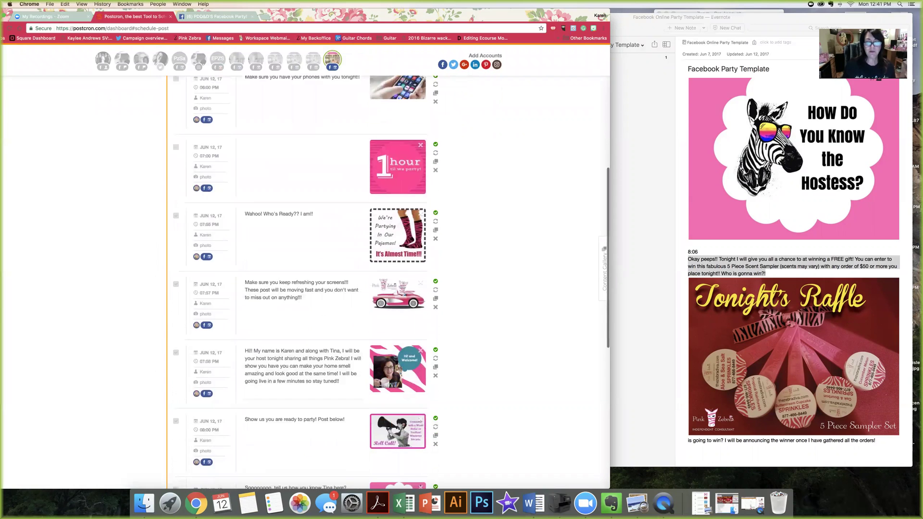
scroll(306, 298, up, 12)
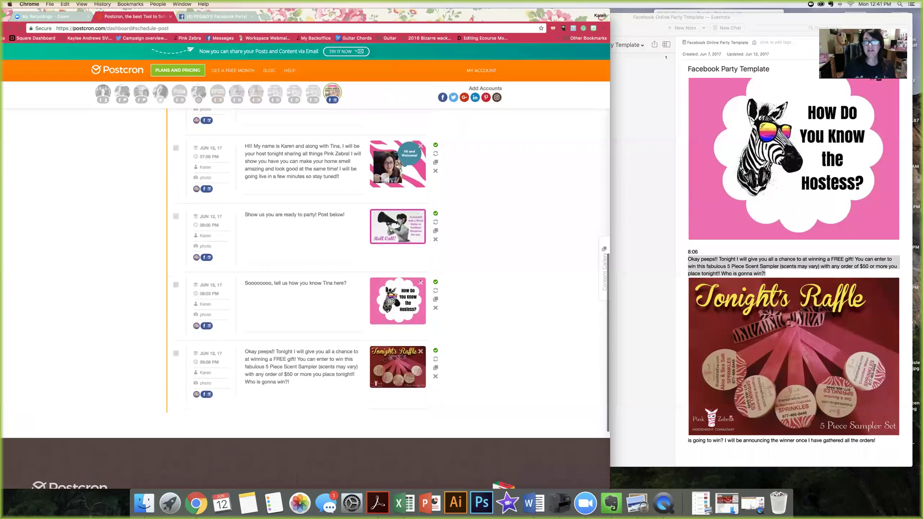
scroll(526, 225, up, 12)
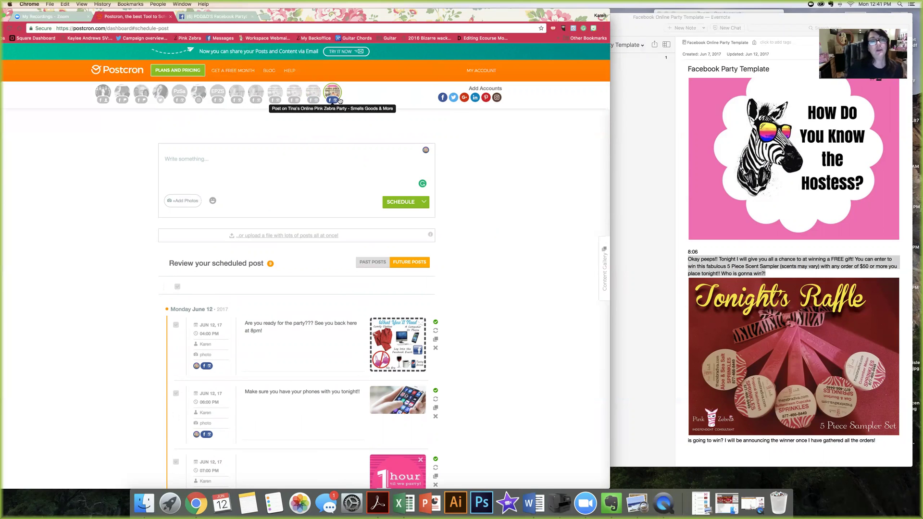
- Try adding a second party group as a posting target, clear all selected groups, and switch the post review to past posts
click(310, 94)
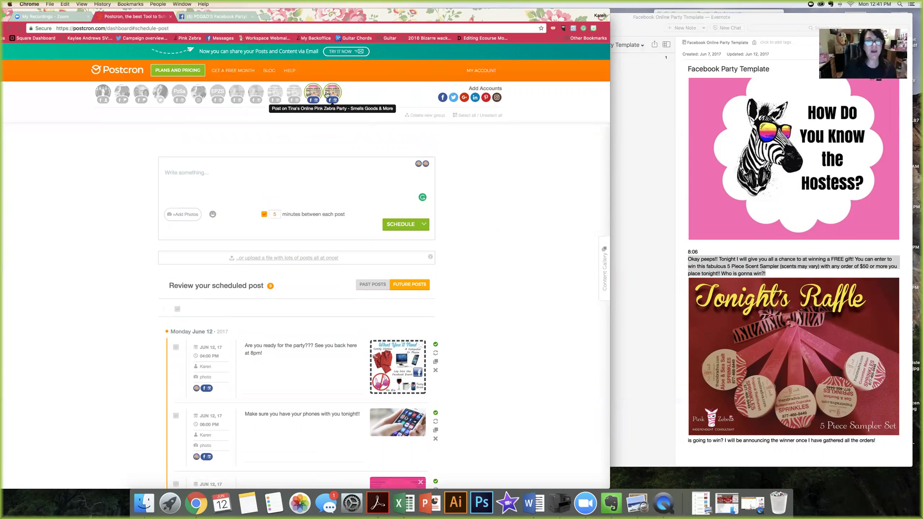
click(326, 95)
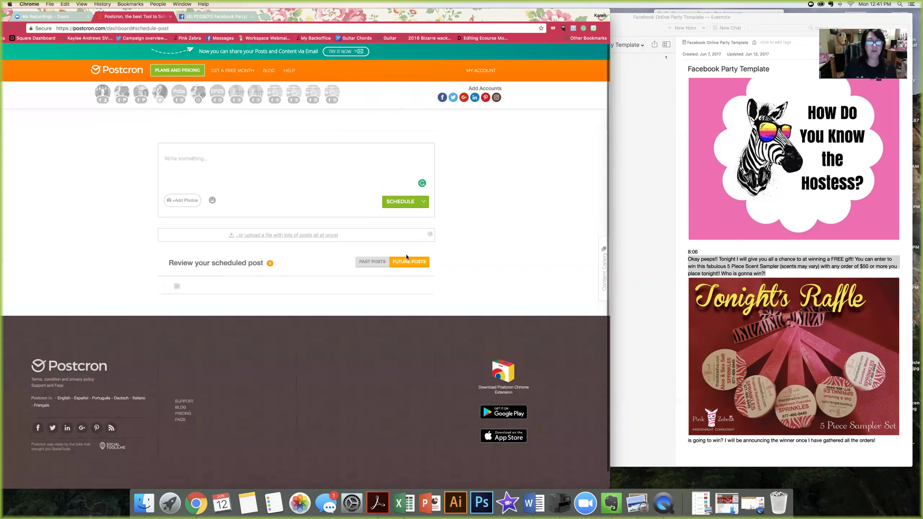
click(370, 262)
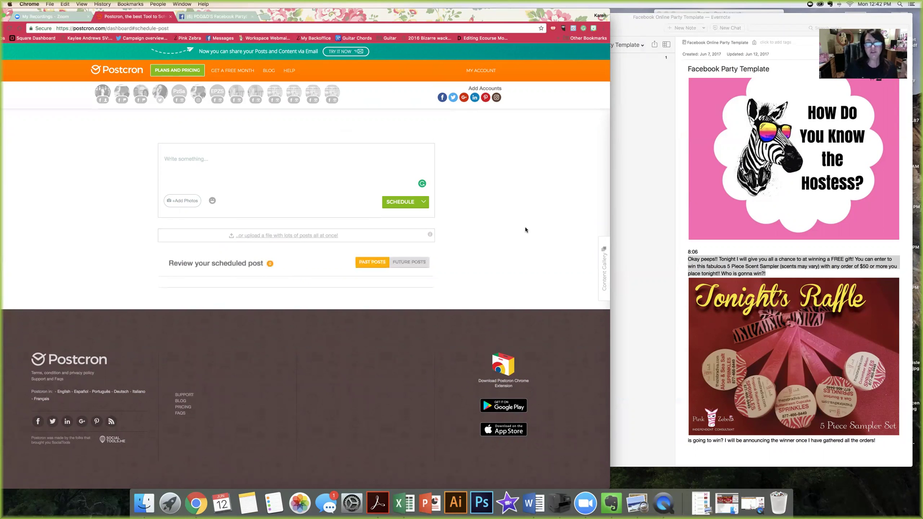
click(375, 264)
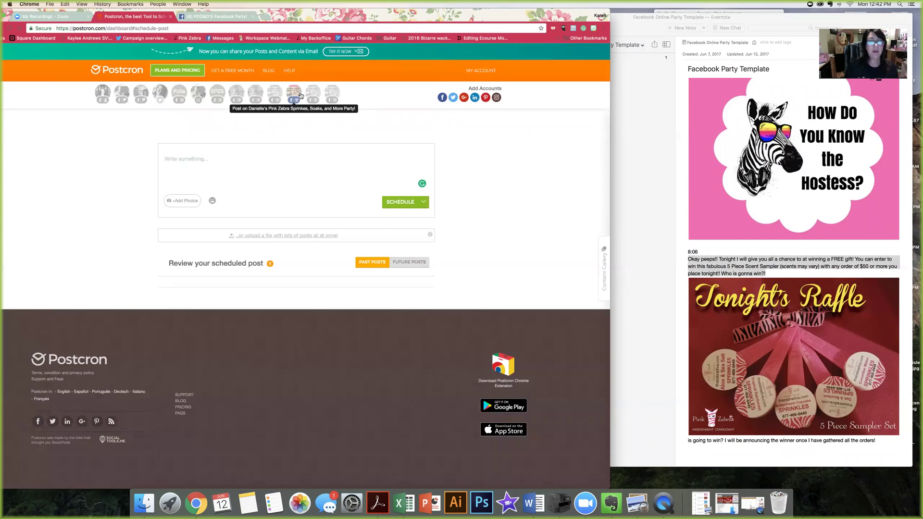
- Check the past posts of two earlier online party groups by selecting and deselecting their accounts in turn
click(274, 93)
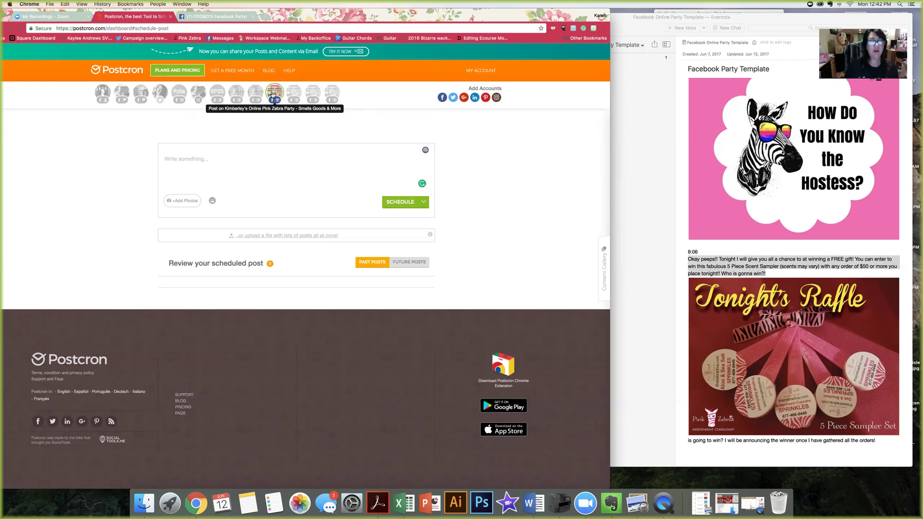
click(272, 94)
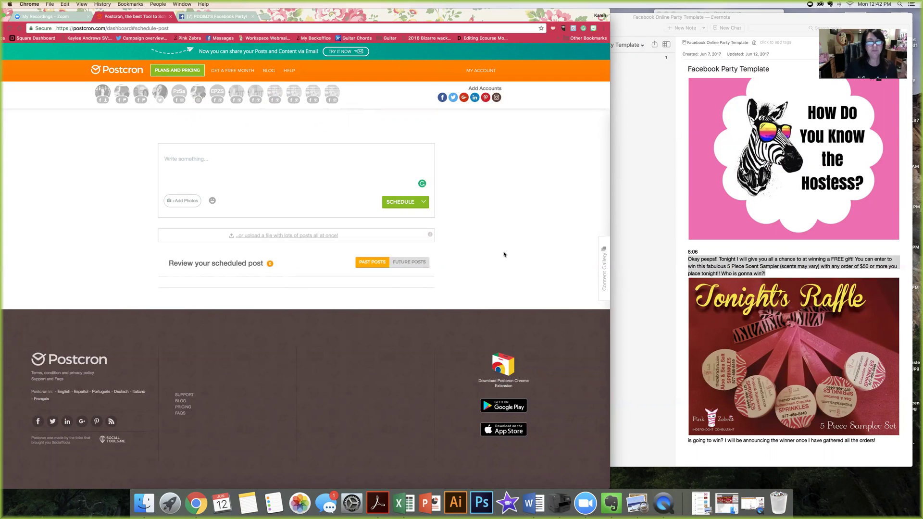
scroll(504, 254, down, 1)
scroll(503, 254, up, 1)
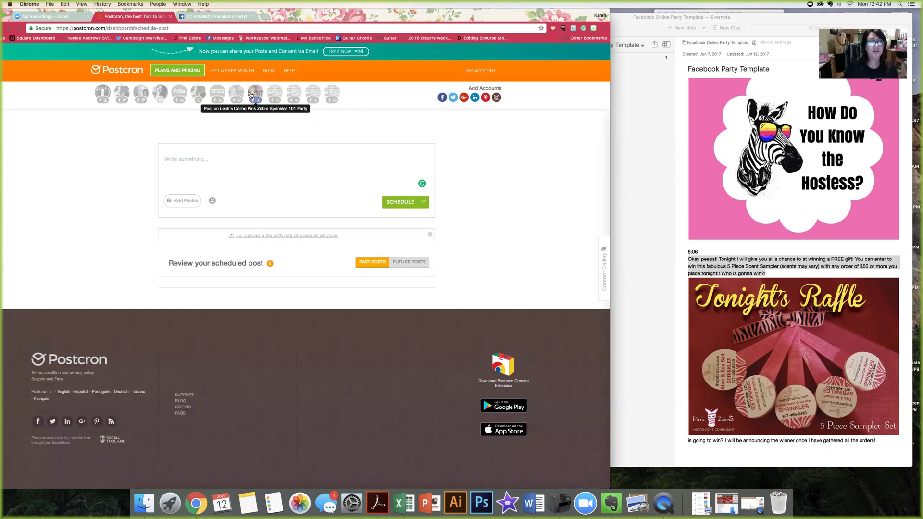
click(273, 92)
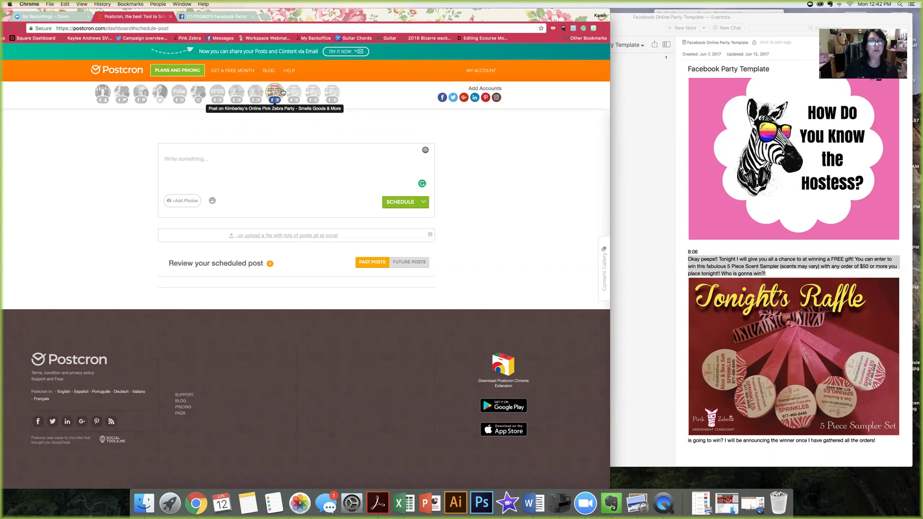
click(292, 92)
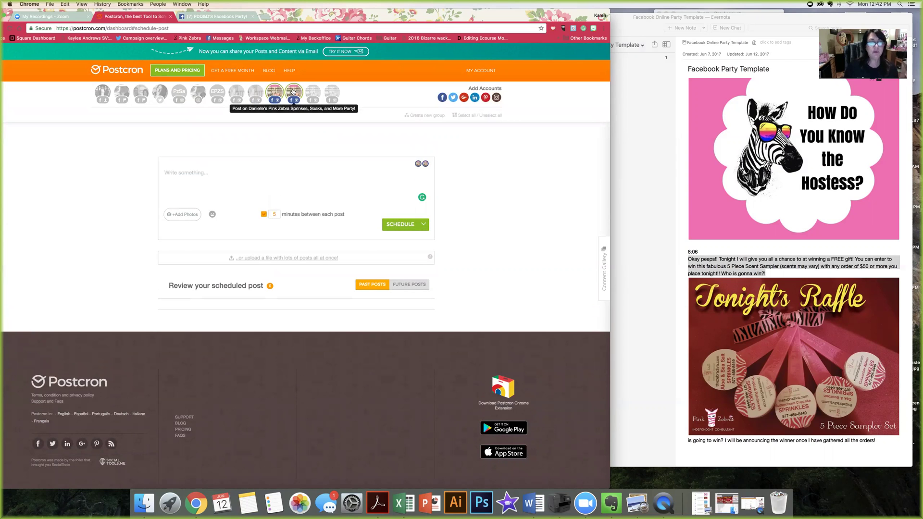
click(293, 91)
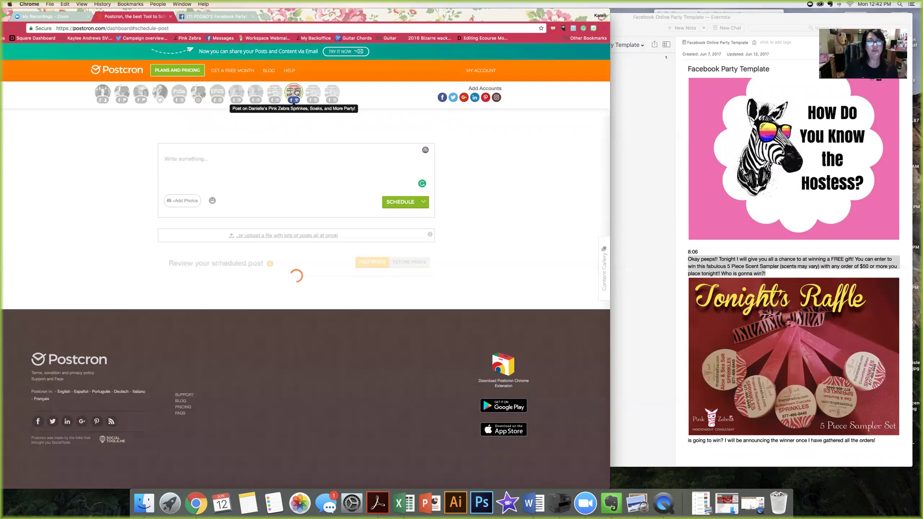
click(297, 91)
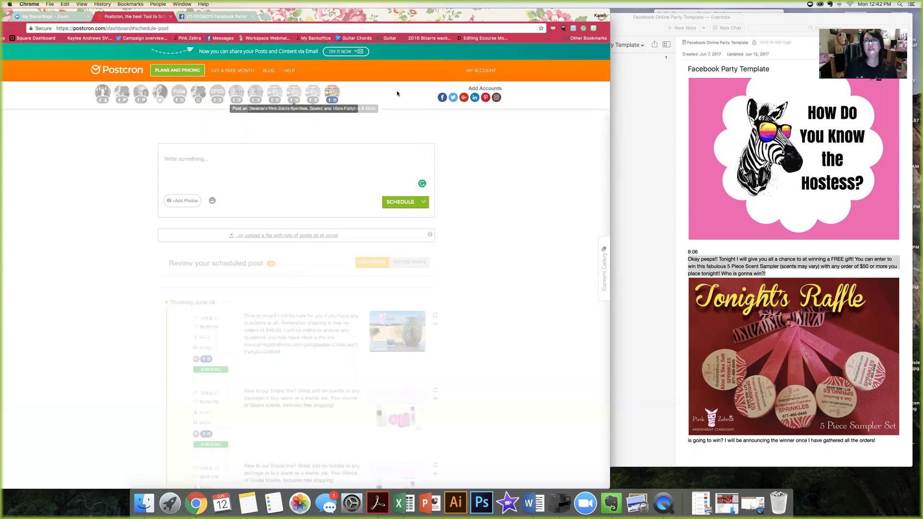